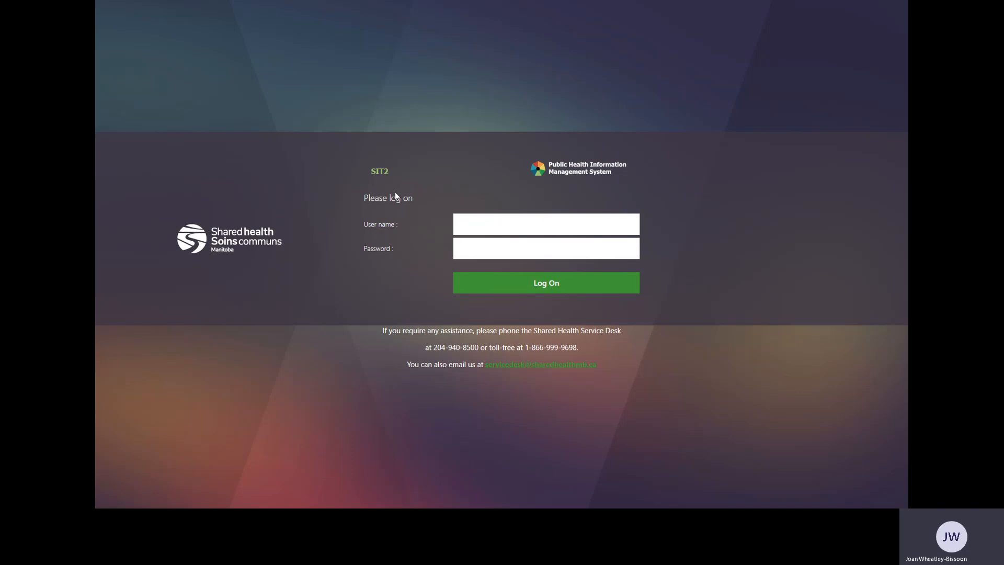
Log on to the Public Health Information Management System with the account user name and password.
{"action": "left_click", "coordinate": [464, 223]}
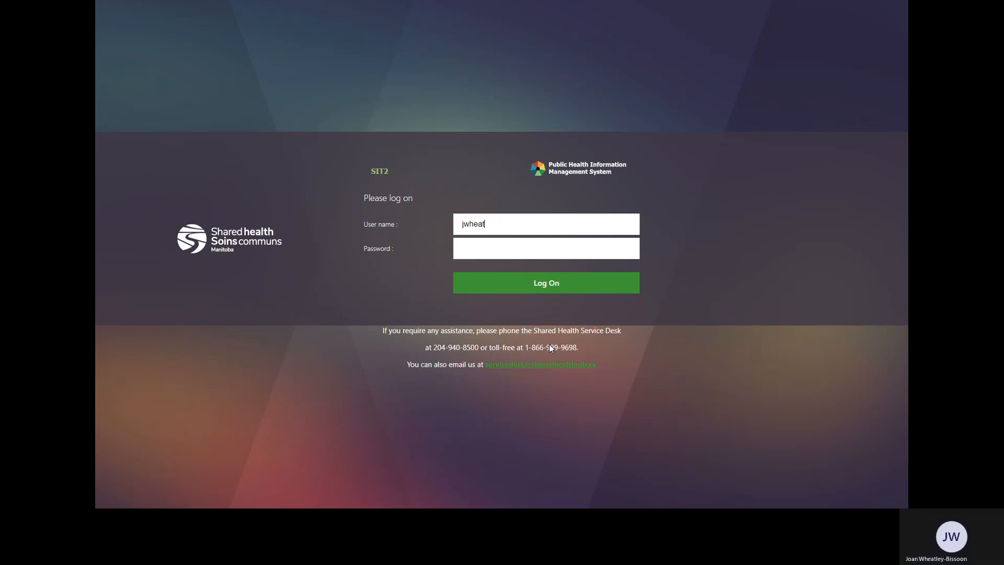
{"action": "key", "text": "Tab"}
{"action": "type", "text": "•••"}
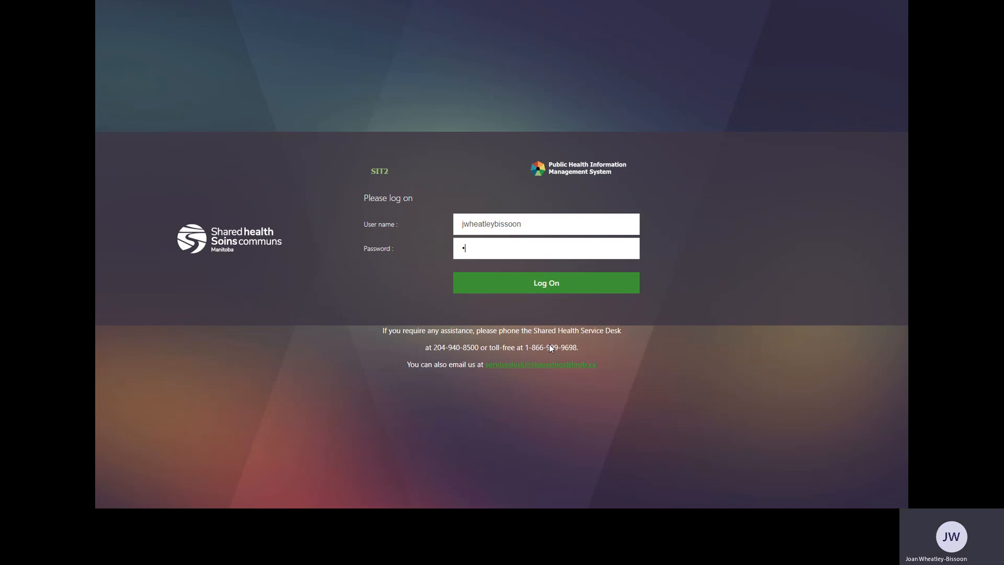
{"action": "type", "text": "••••••"}
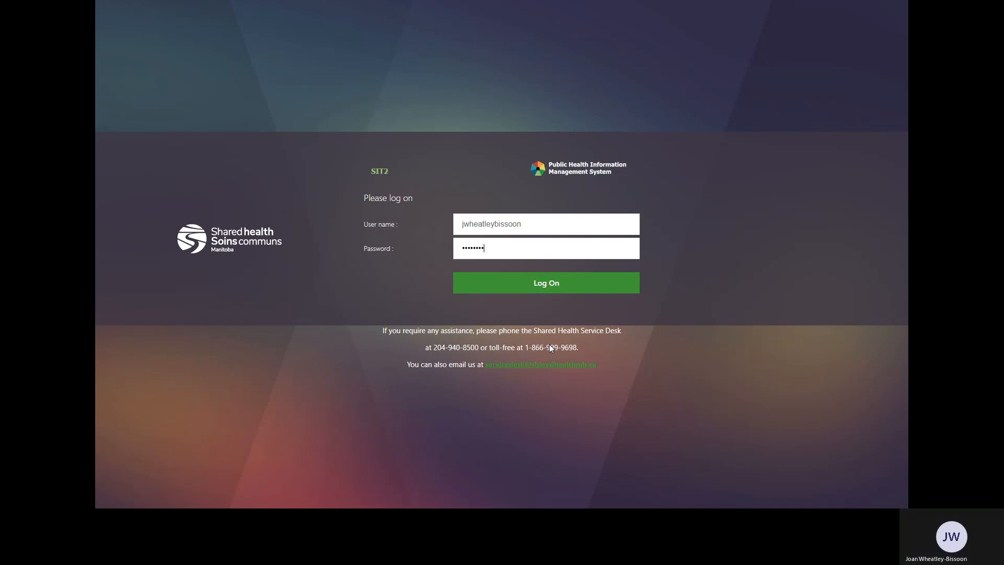
{"action": "left_click", "coordinate": [559, 287]}
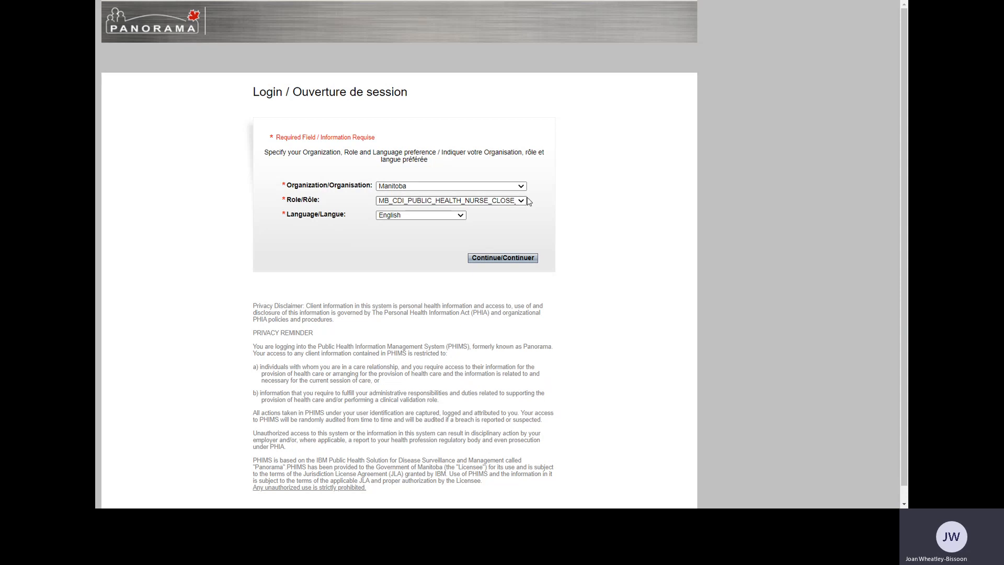
Continue the login with organization Winnipeg Health and role MB_OUTBREAK_IMMUNIZER.
{"action": "left_click", "coordinate": [480, 301]}
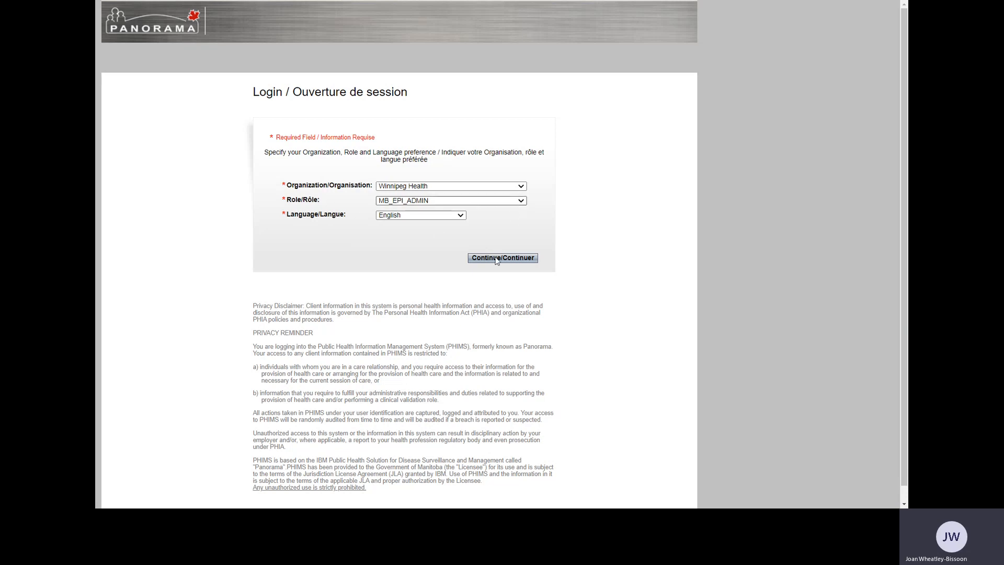
{"action": "left_click", "coordinate": [487, 327]}
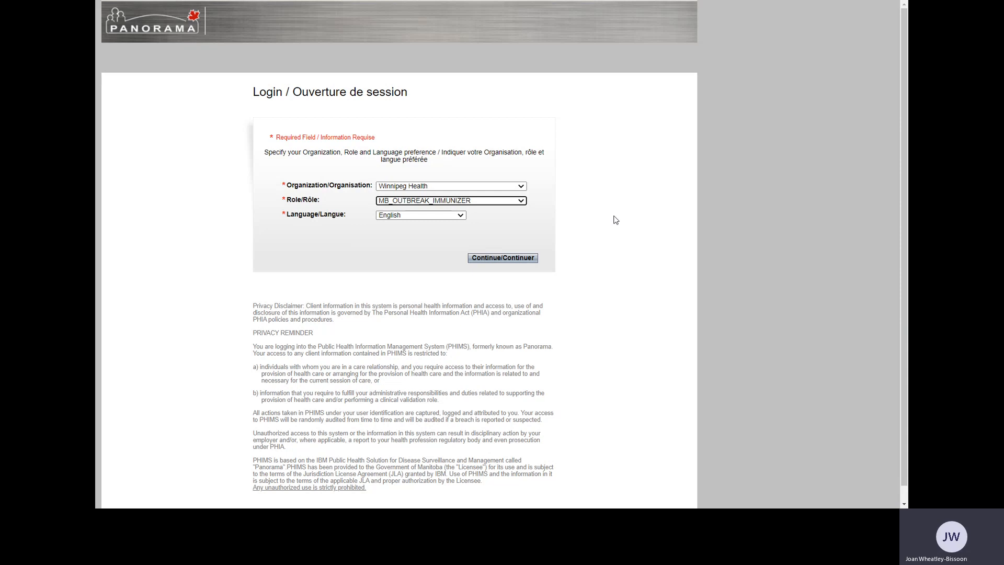
{"action": "left_click", "coordinate": [508, 260]}
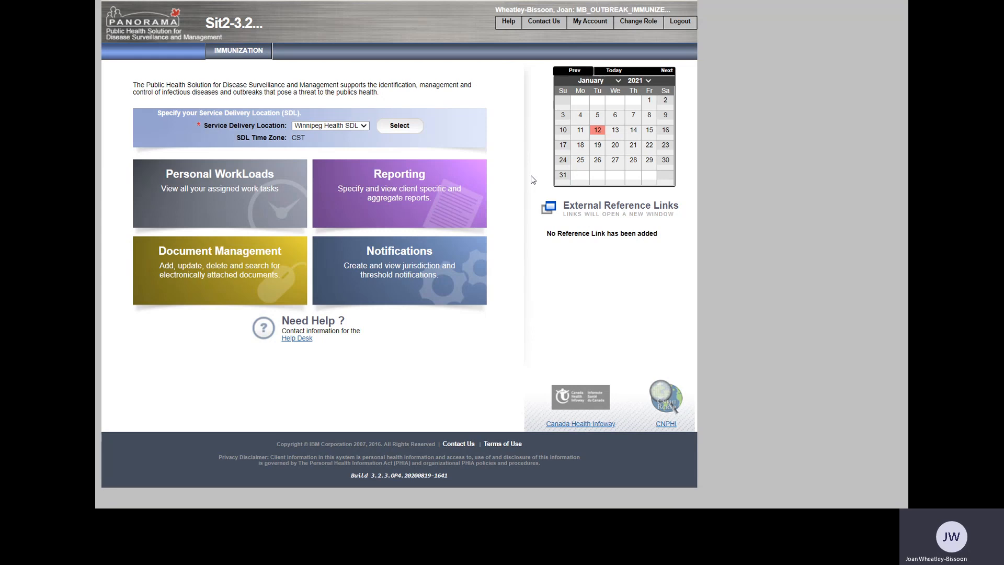
Open the Mass Immunization Events search in the Immunization module.
{"action": "left_click", "coordinate": [250, 56]}
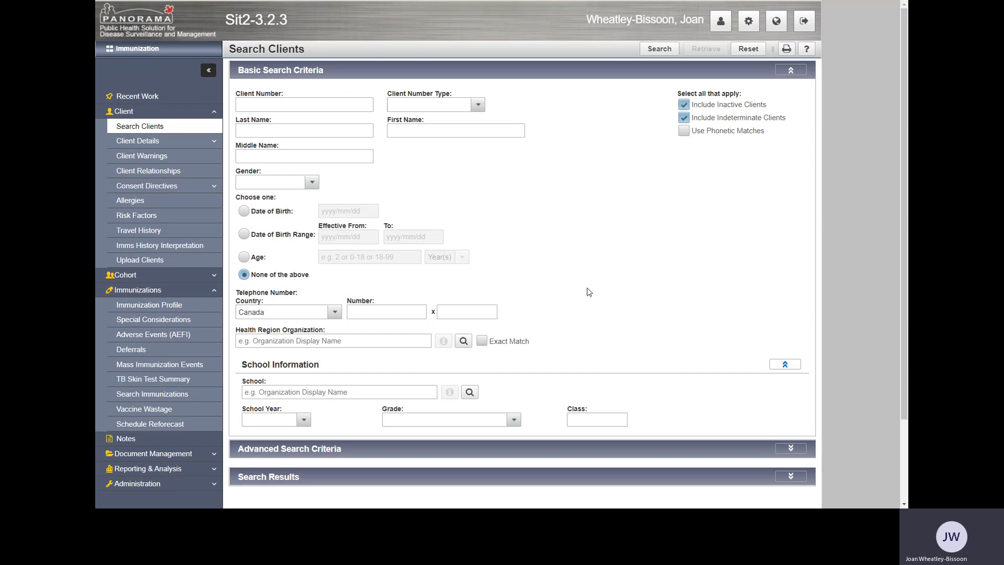
{"action": "left_click", "coordinate": [324, 111]}
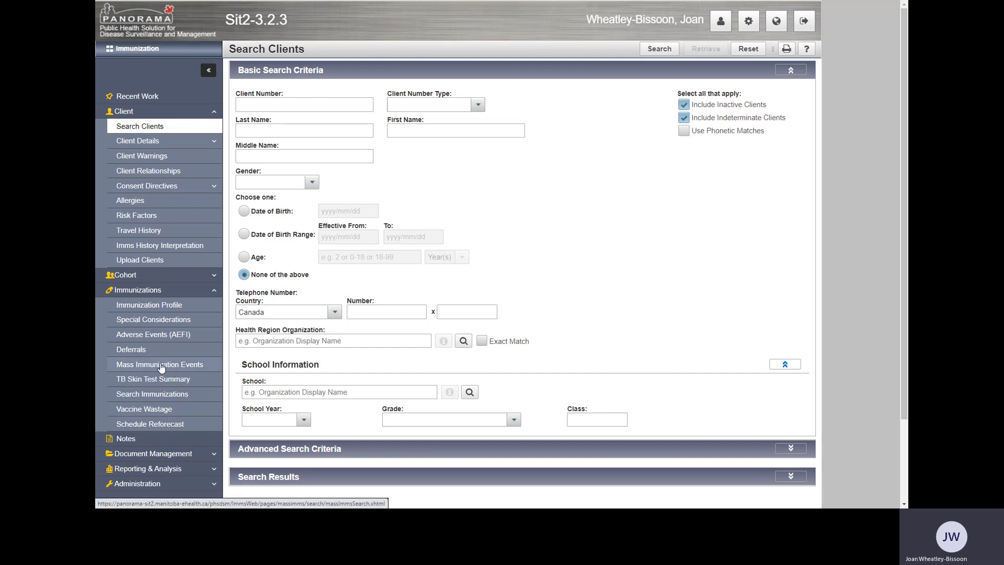
{"action": "left_click", "coordinate": [215, 291]}
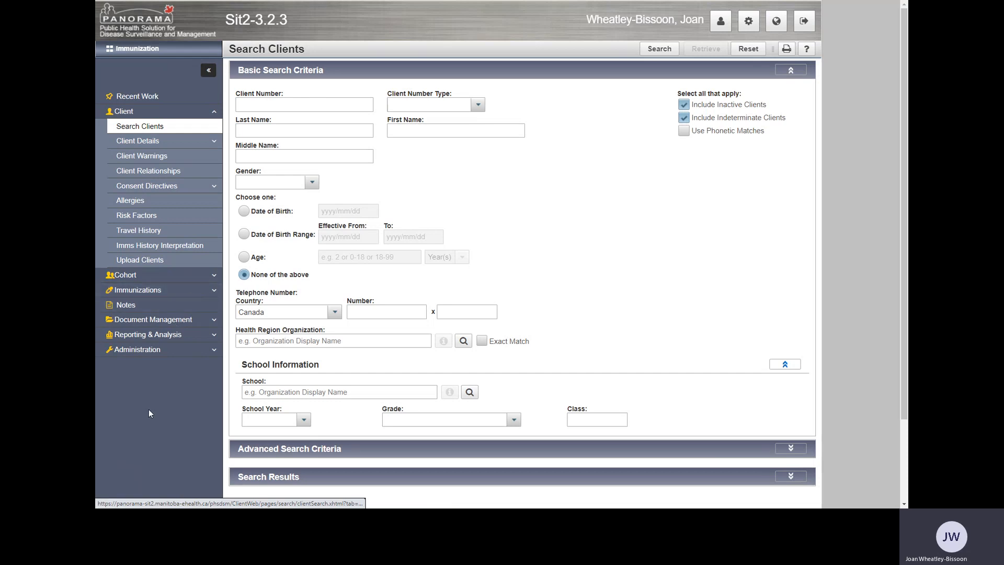
{"action": "left_click", "coordinate": [214, 293]}
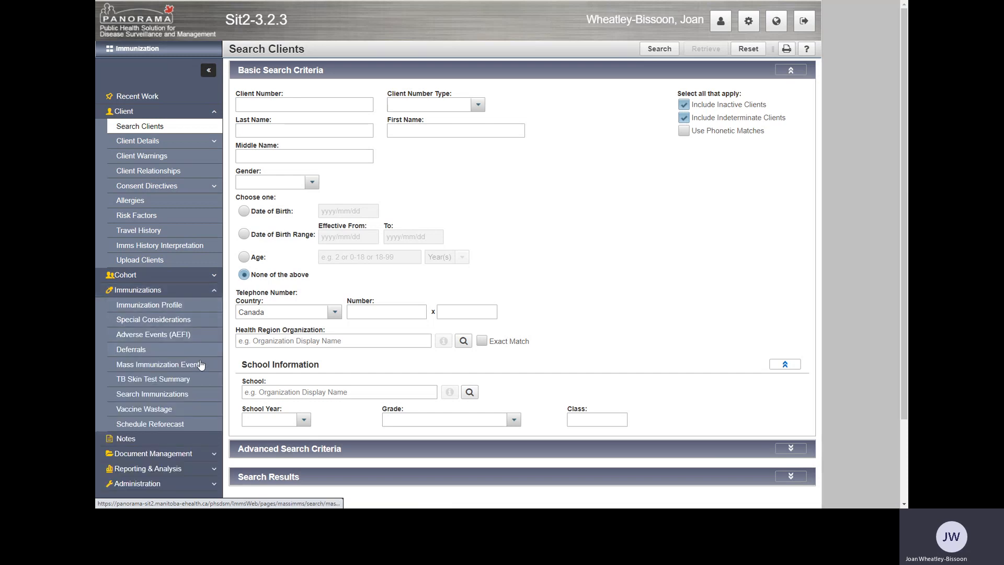
{"action": "left_click", "coordinate": [153, 369]}
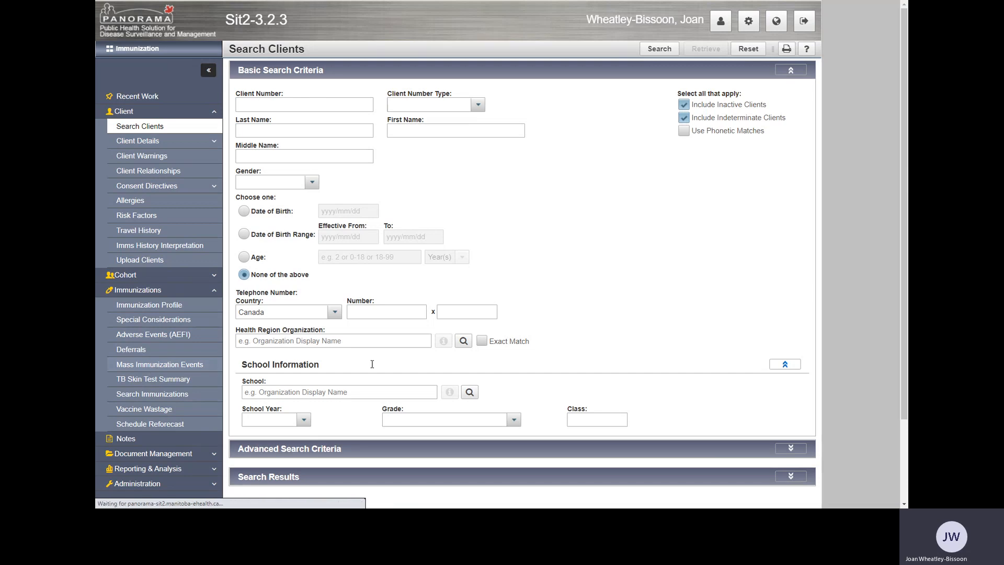
{"action": "scroll", "coordinate": [474, 326], "scroll_direction": "down", "scroll_amount": 3}
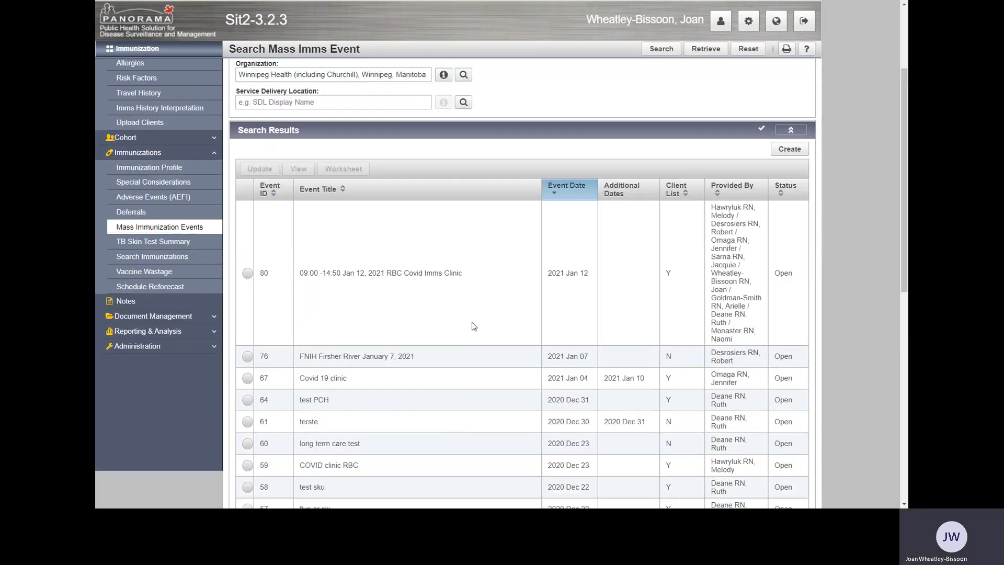
{"action": "scroll", "coordinate": [473, 327], "scroll_direction": "up", "scroll_amount": 3}
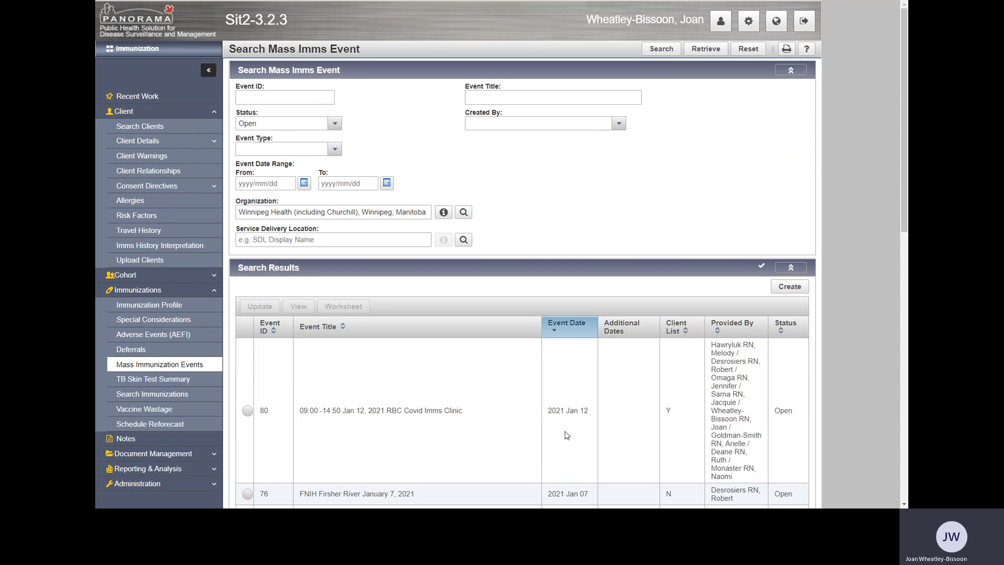
Search for the mass immunization event with ID 80 and open its worksheet.
{"action": "left_click", "coordinate": [267, 101]}
{"action": "left_click", "coordinate": [265, 99]}
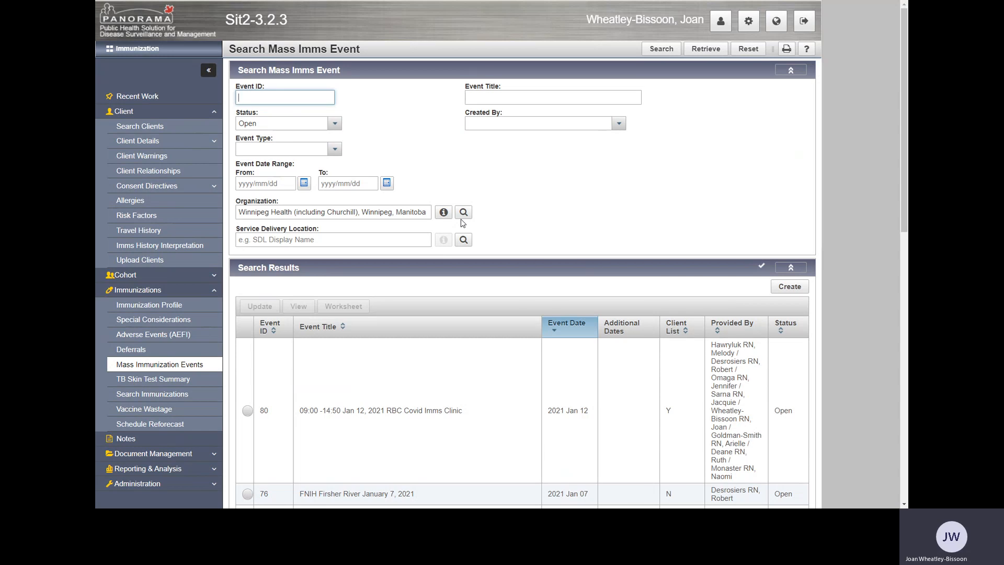
{"action": "type", "text": "80"}
{"action": "left_click", "coordinate": [662, 50]}
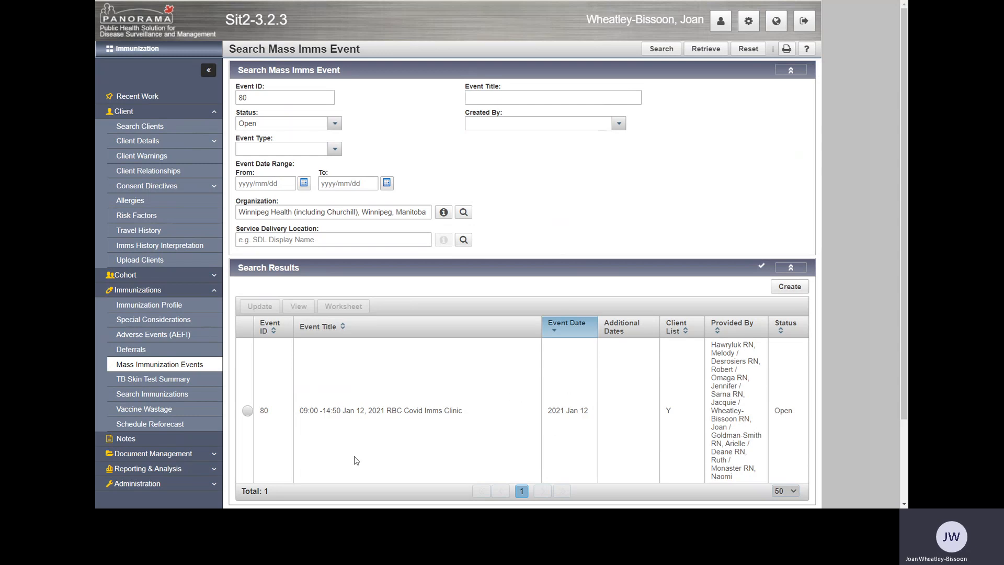
{"action": "left_click", "coordinate": [247, 412]}
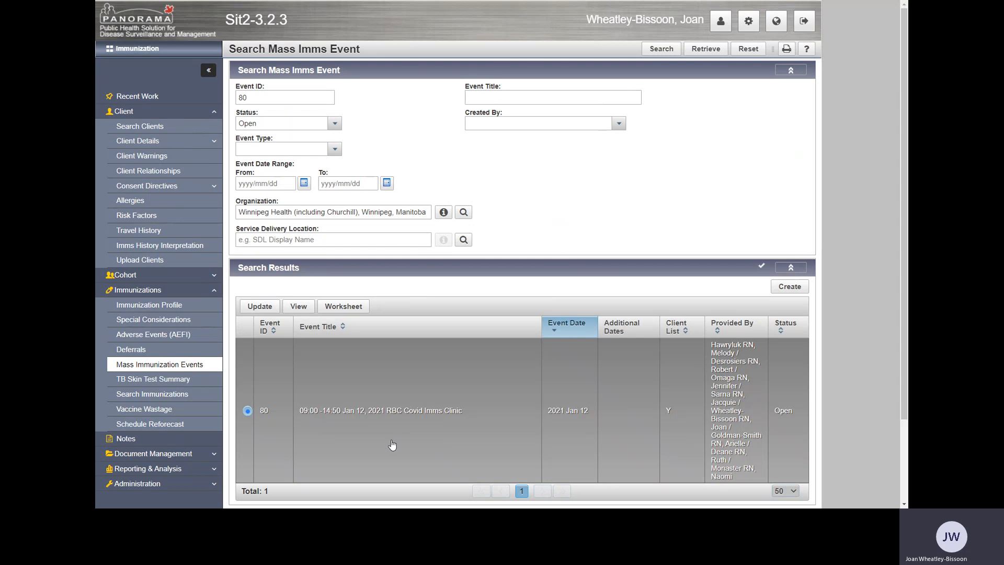
{"action": "left_click", "coordinate": [341, 308]}
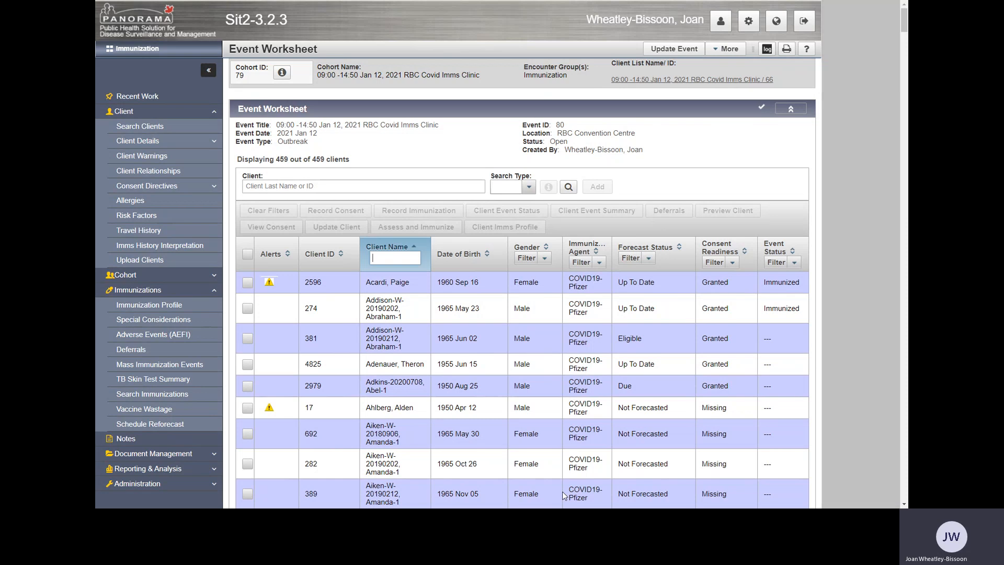
Filter the event worksheet by the client's last name and first initial, and review the client's alerts.
{"action": "type", "text": "Ahl"}
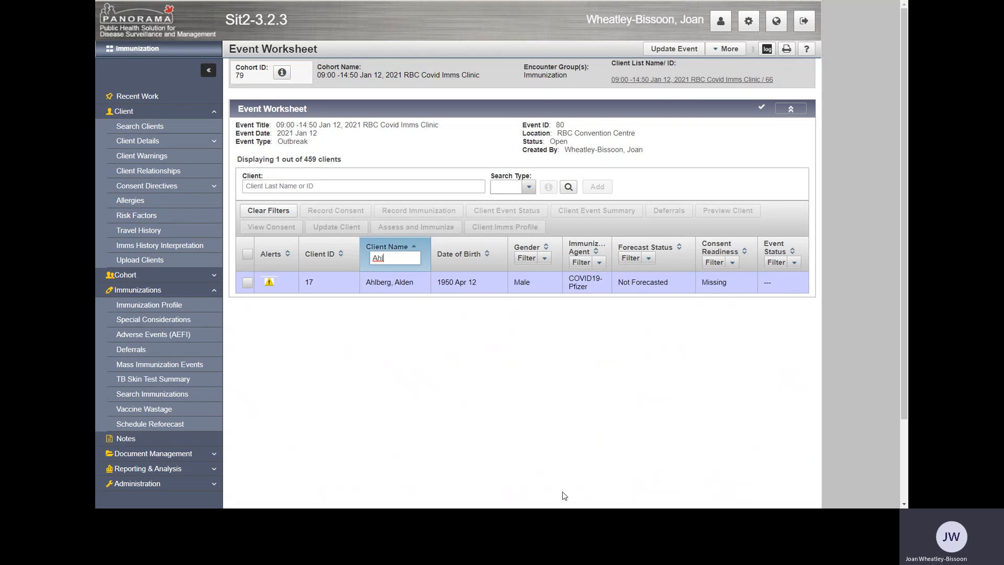
{"action": "type", "text": "berg,"}
{"action": "type", "text": "a"}
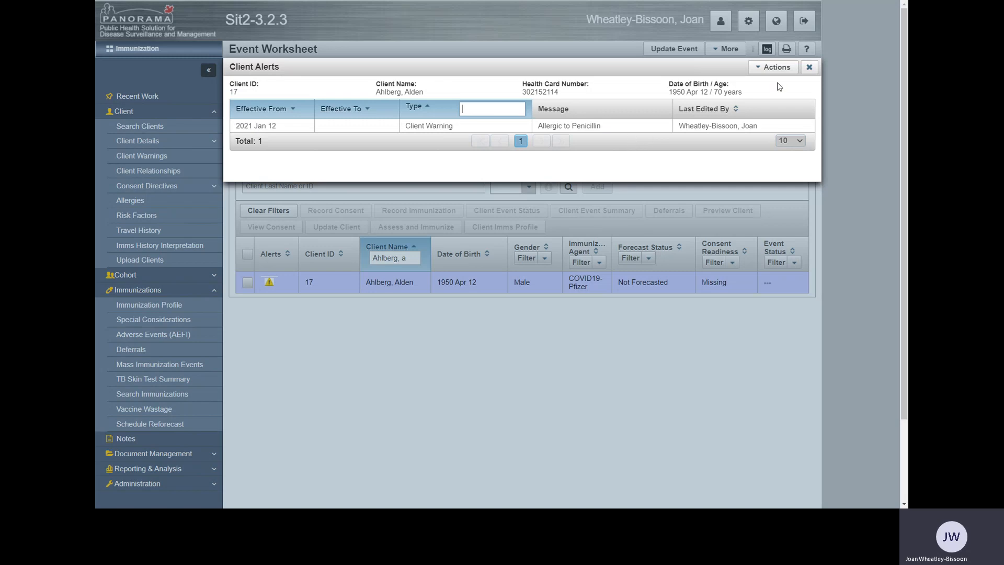
{"action": "left_click", "coordinate": [809, 68]}
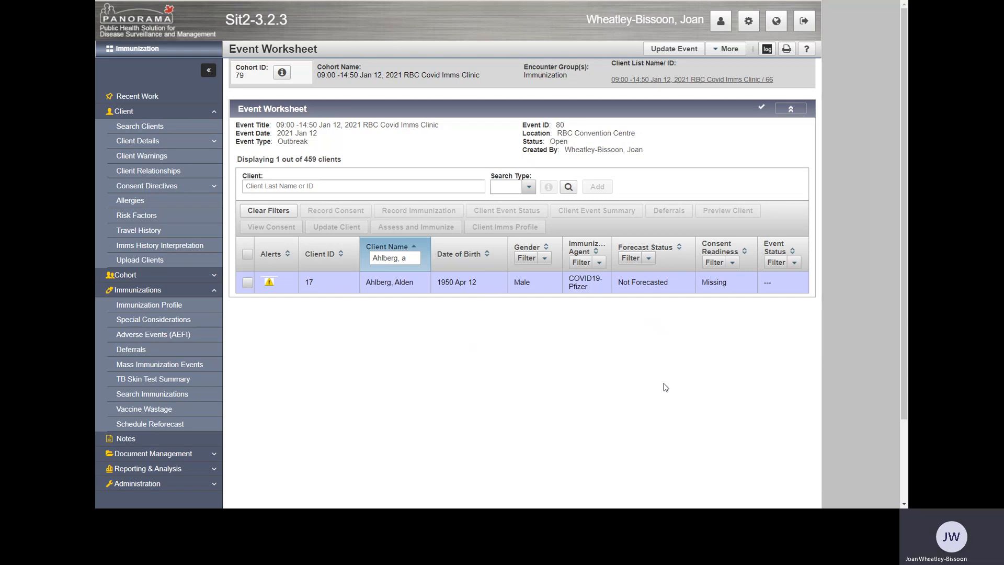
Start a COVID19-Pfizer consent record for the filtered client, with end date 2021/02/12 and form of consent Written.
{"action": "left_click", "coordinate": [248, 283]}
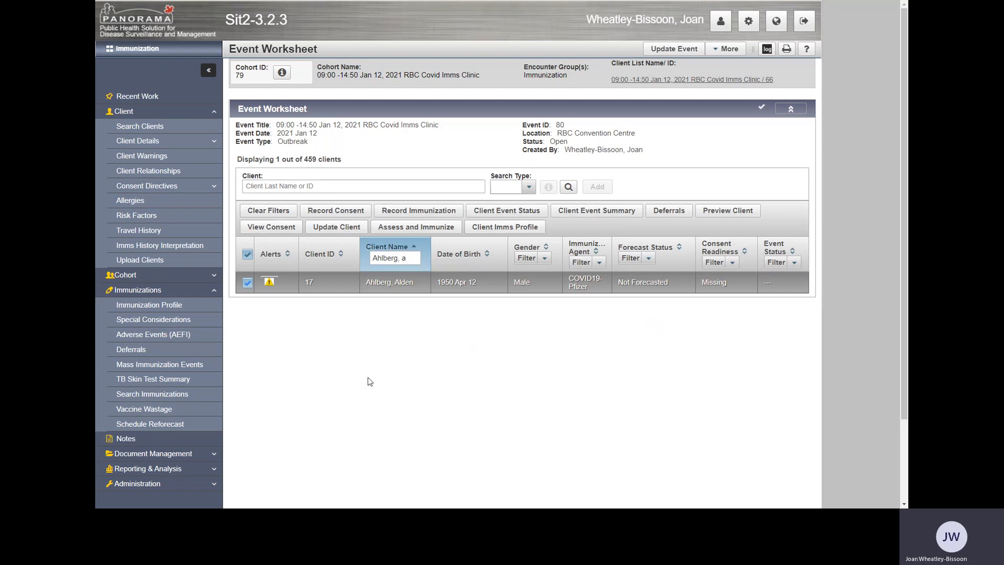
{"action": "left_click", "coordinate": [341, 215]}
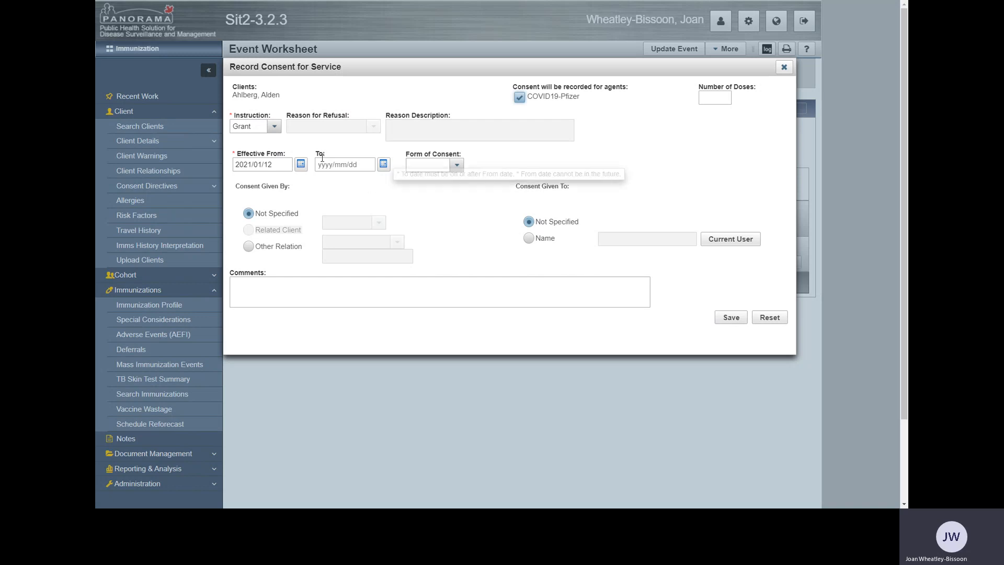
{"action": "left_click", "coordinate": [384, 167]}
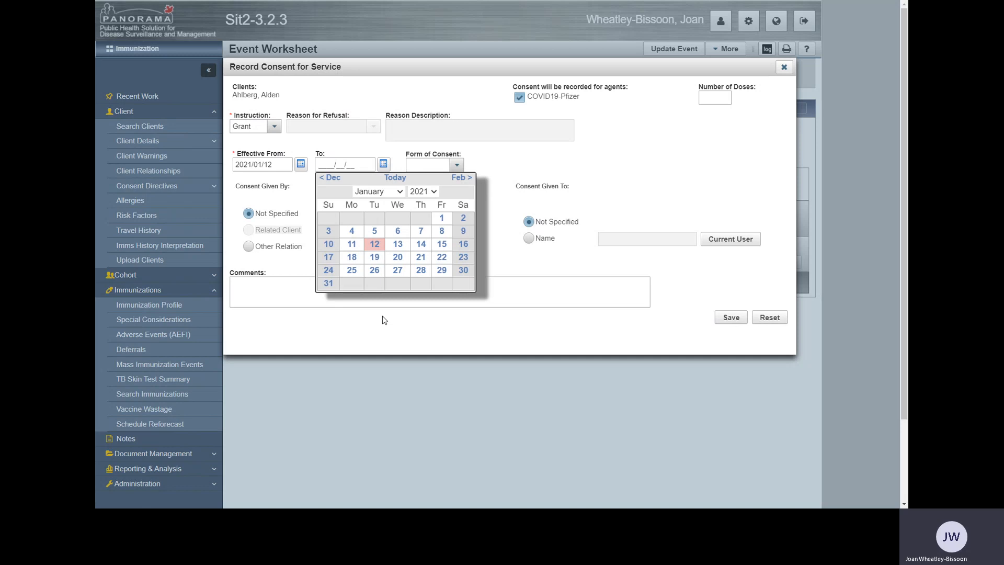
{"action": "left_click", "coordinate": [458, 180]}
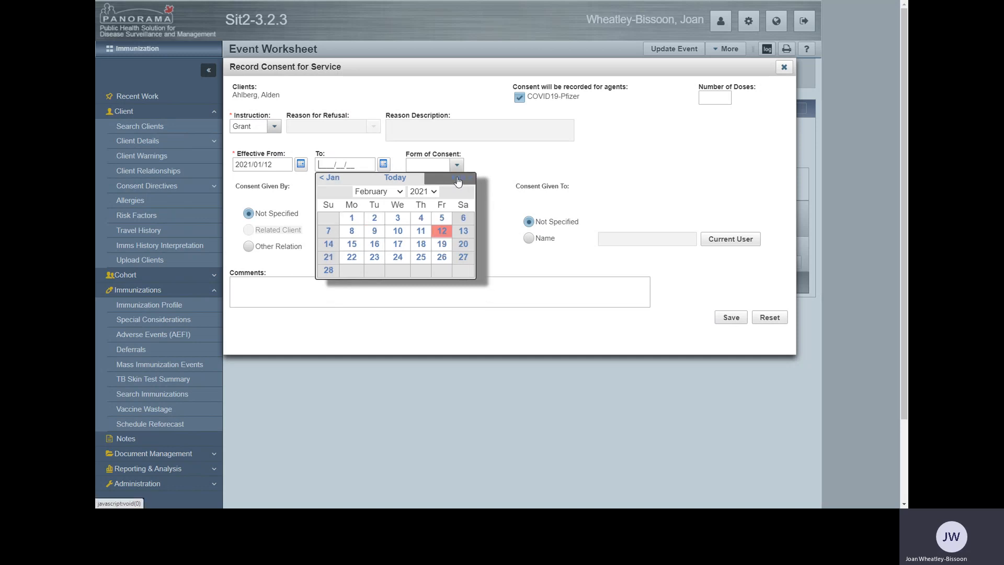
{"action": "left_click", "coordinate": [442, 230]}
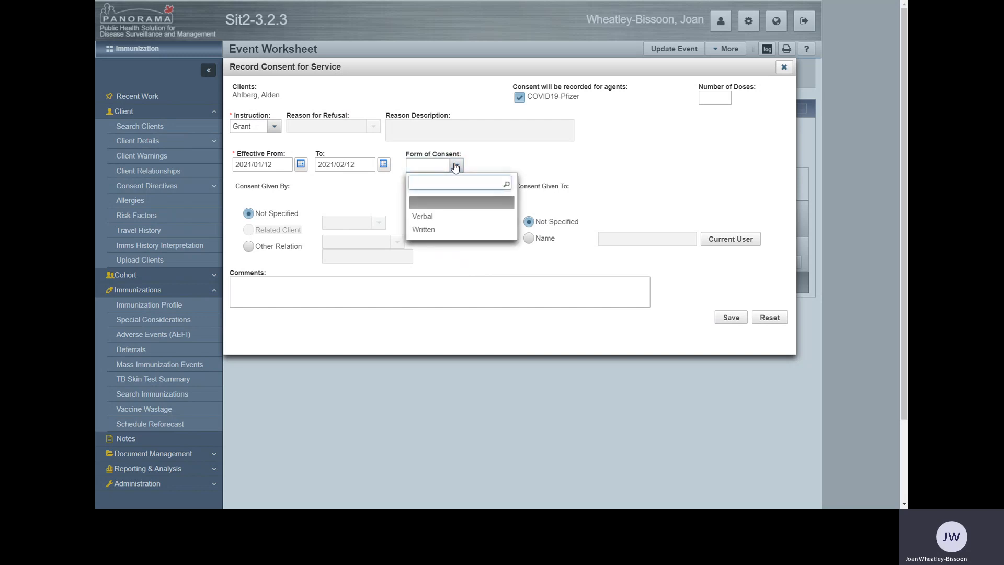
{"action": "left_click", "coordinate": [441, 229]}
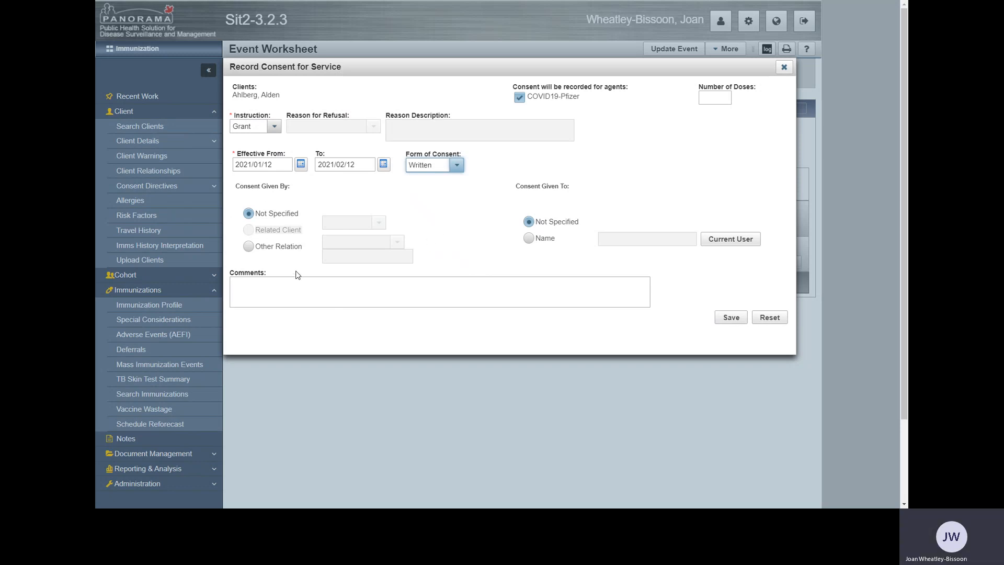
Set the consent as given by Other Relation: Client to the current user, and save the consent record.
{"action": "left_click", "coordinate": [346, 307]}
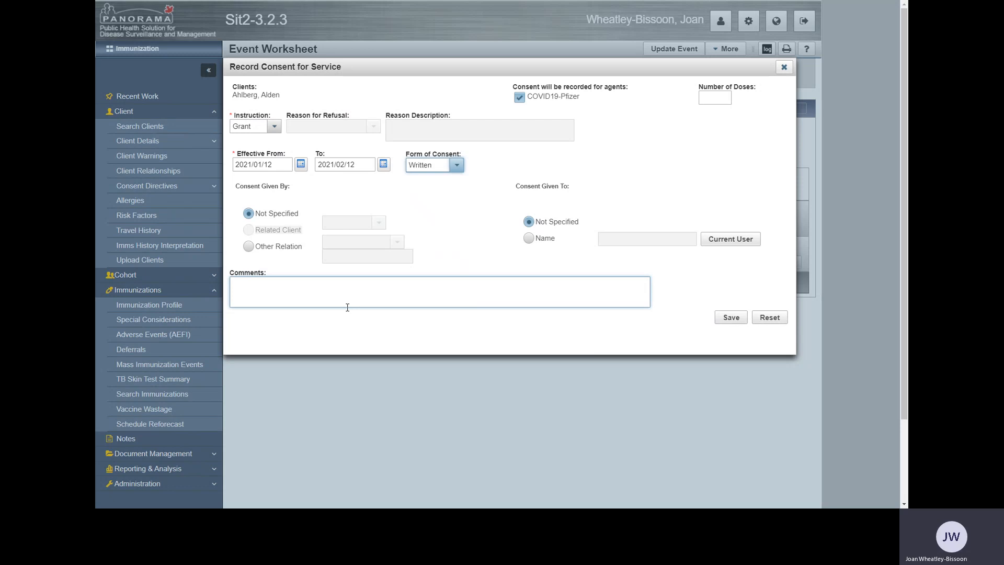
{"action": "left_click", "coordinate": [249, 247]}
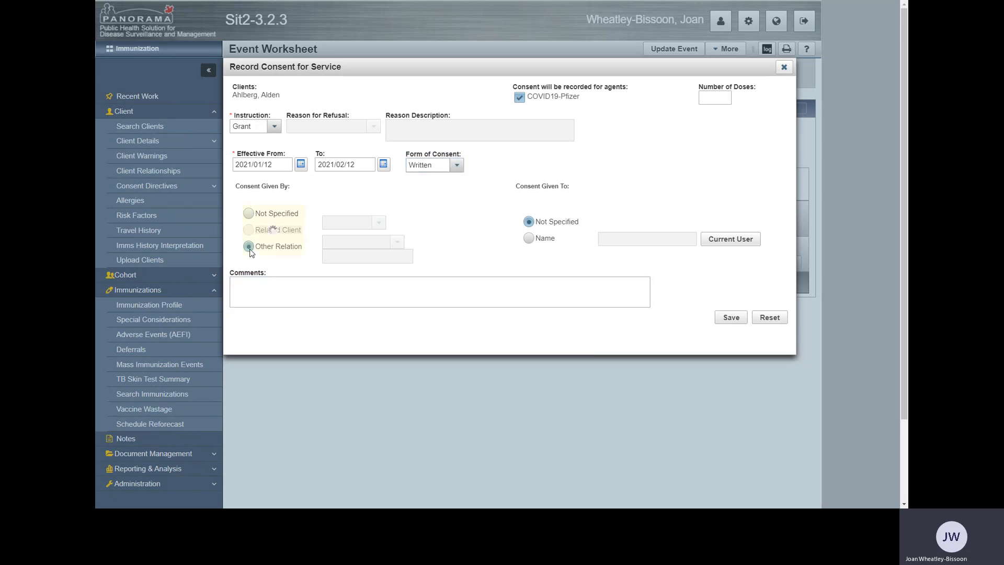
{"action": "left_click", "coordinate": [396, 243]}
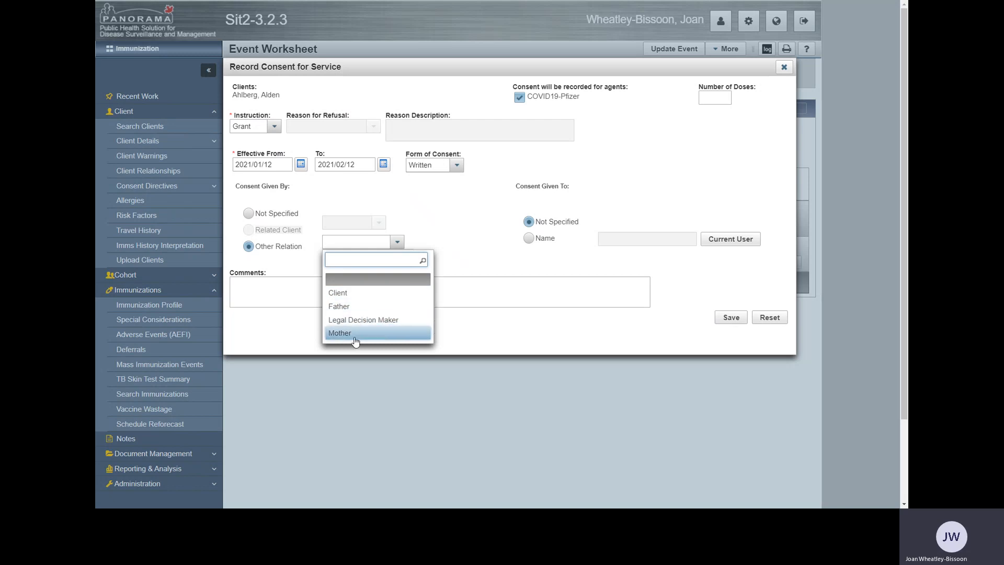
{"action": "left_click", "coordinate": [356, 292]}
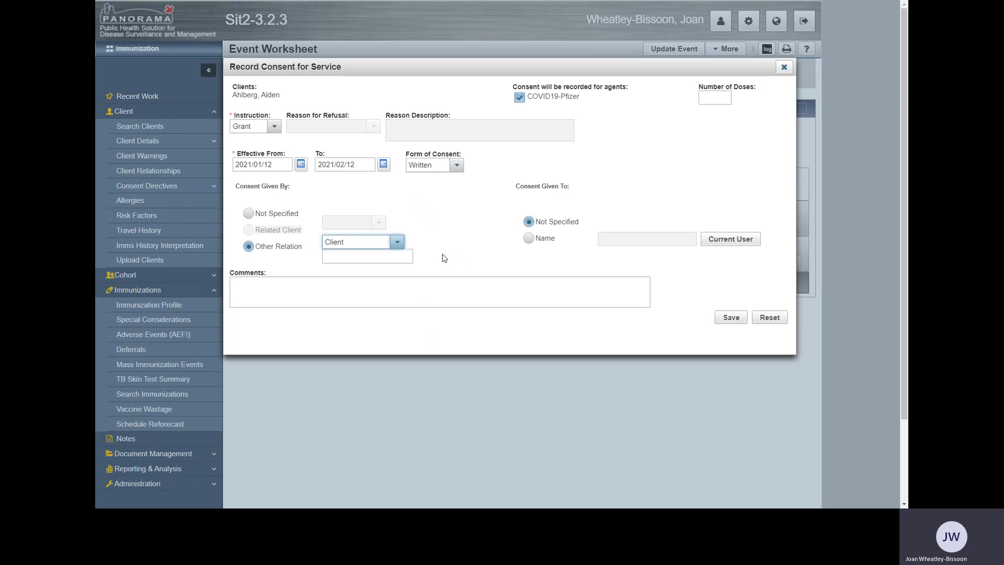
{"action": "left_click", "coordinate": [744, 245]}
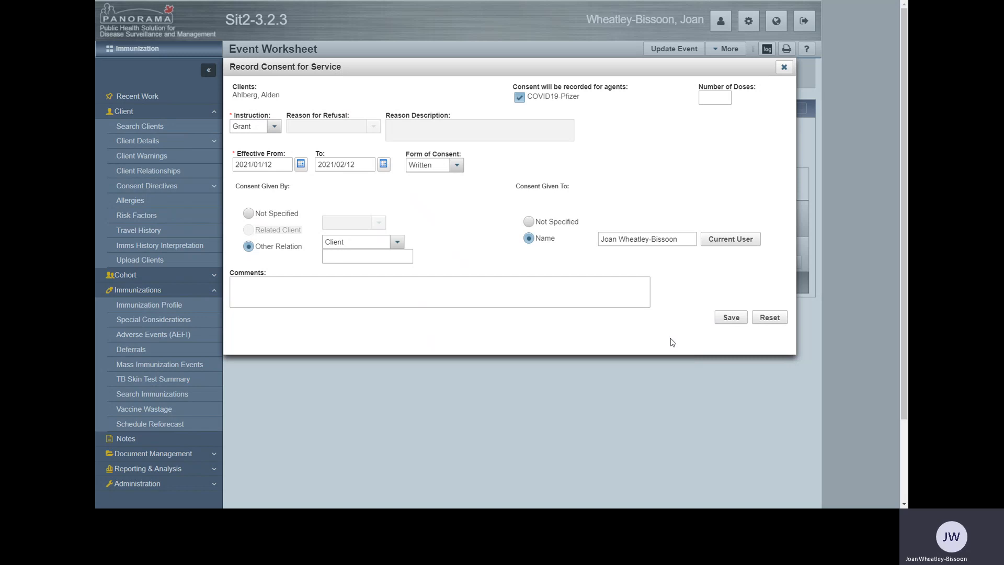
{"action": "left_click", "coordinate": [734, 320]}
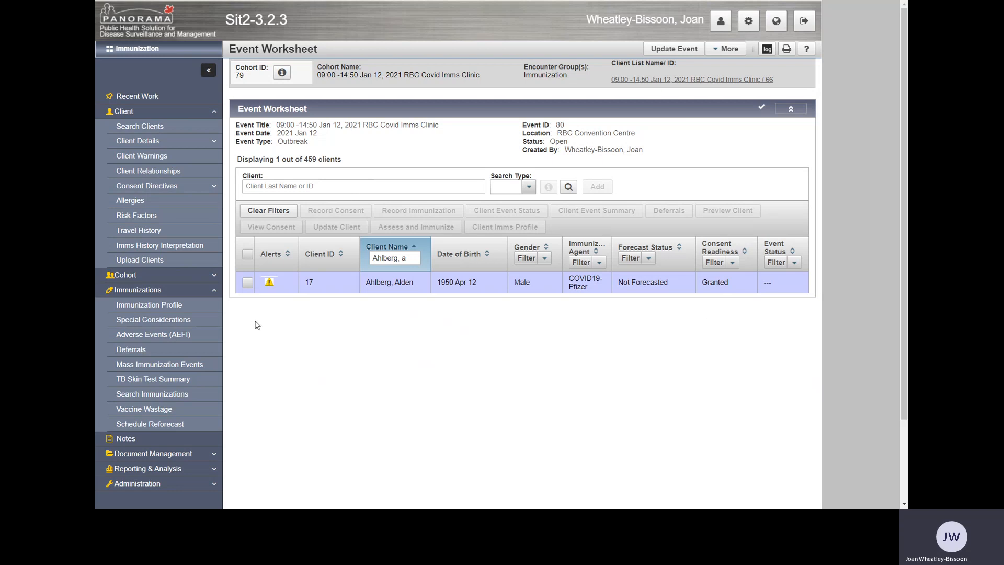
Start an immunization record for the same client and set the COVID19-Pfizer injection site to Deltoid: left.
{"action": "left_click", "coordinate": [247, 283]}
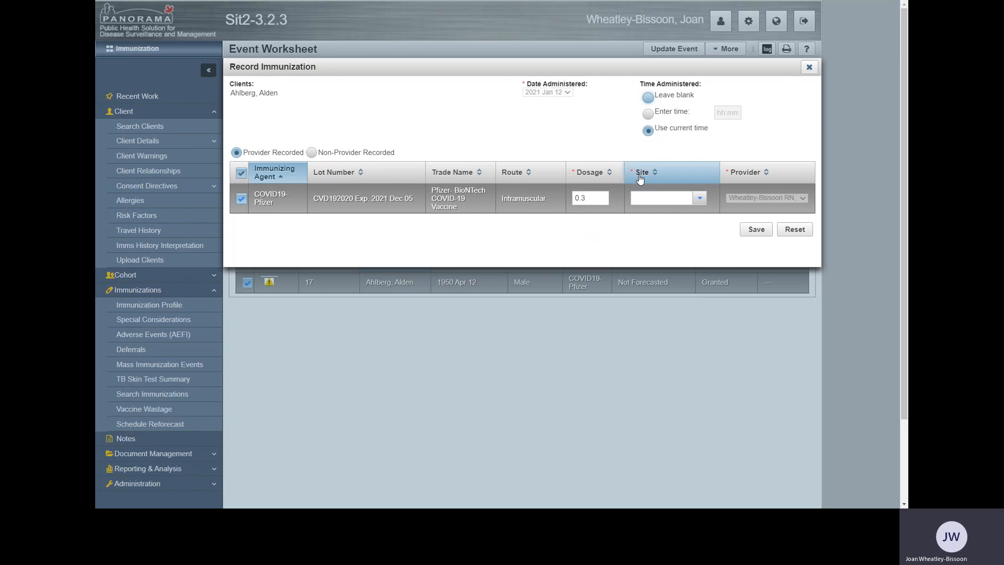
{"action": "left_click", "coordinate": [700, 198]}
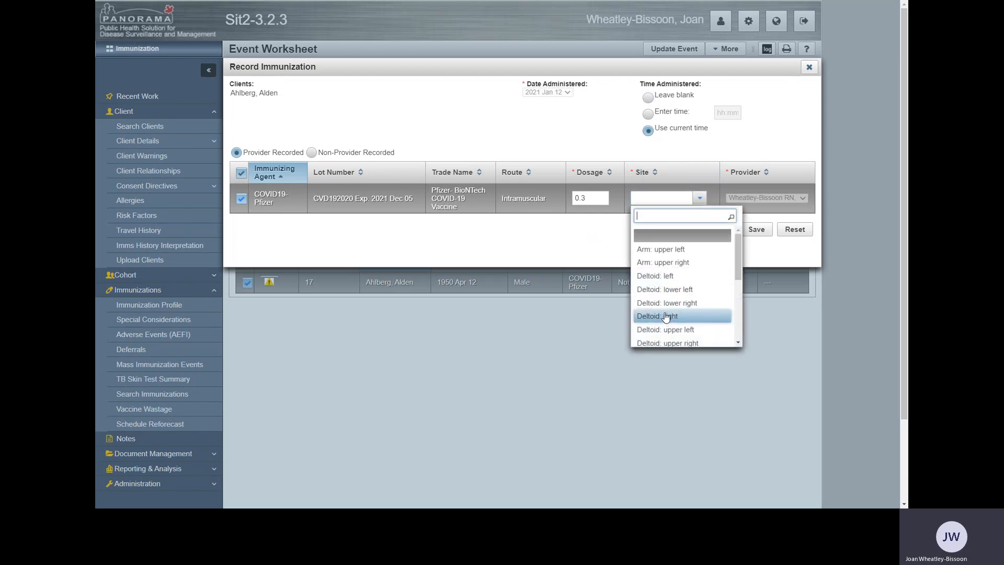
{"action": "left_click", "coordinate": [671, 274]}
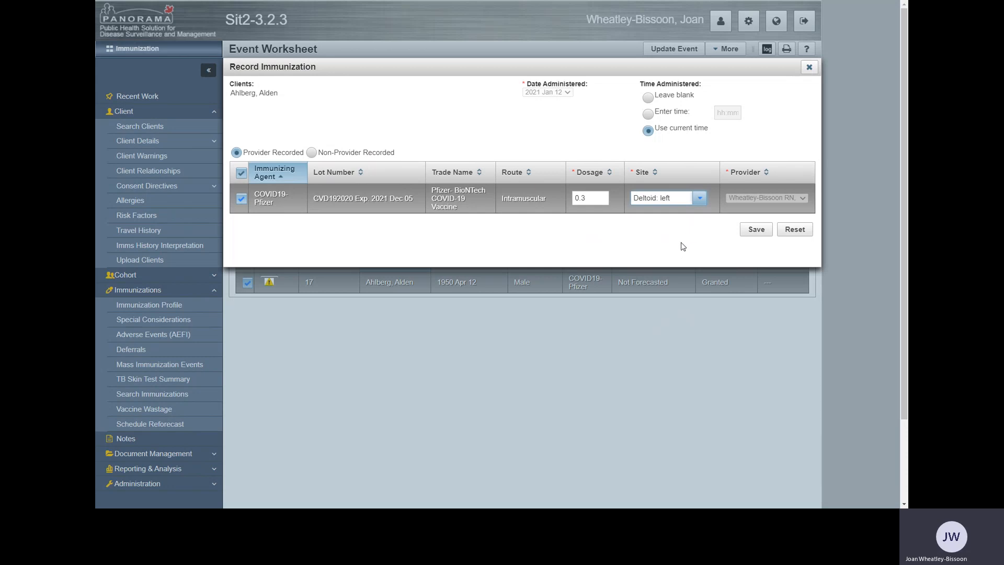
Save the client's COVID19-Pfizer immunization record and confirm the forecast status notice.
{"action": "left_click", "coordinate": [757, 231]}
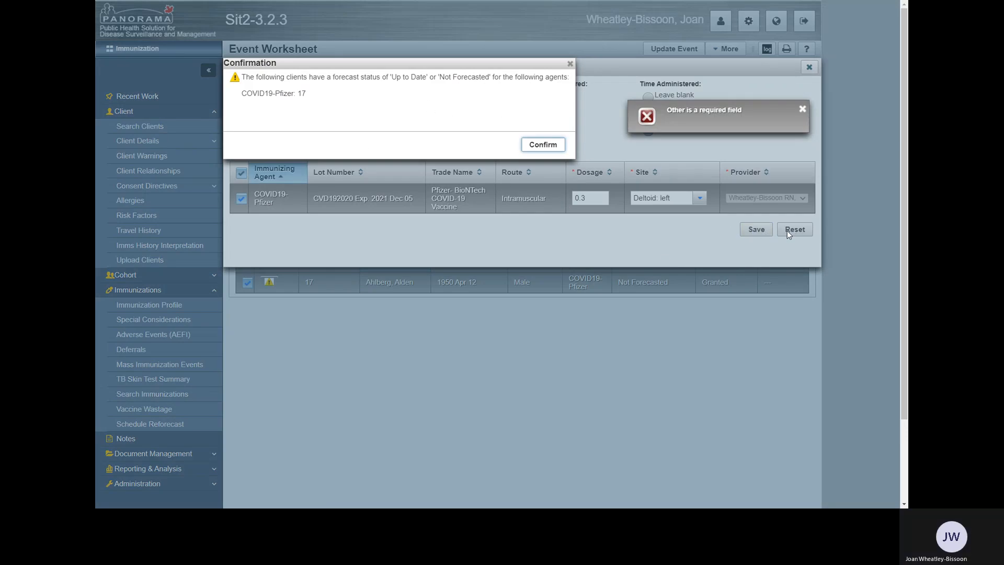
{"action": "left_click", "coordinate": [803, 109]}
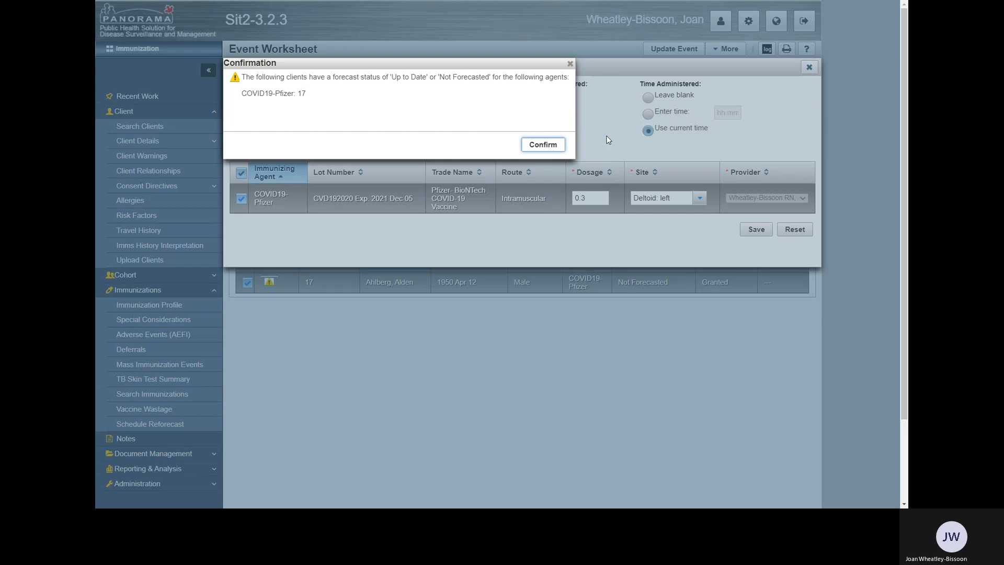
{"action": "left_click", "coordinate": [543, 145]}
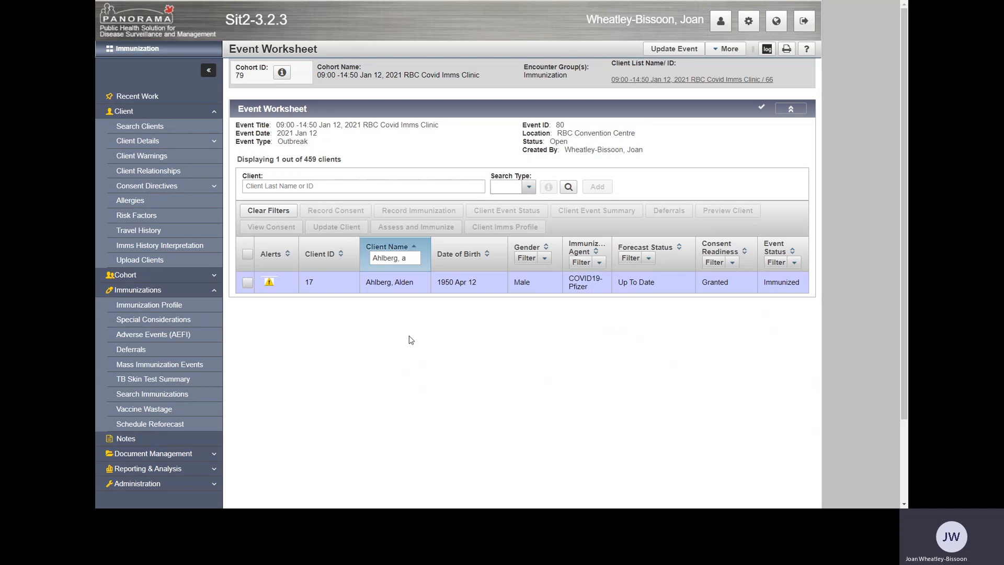
Clear the client name filter on the event worksheet and sort the clients by name in ascending order.
{"action": "left_click", "coordinate": [416, 259]}
{"action": "key", "text": "BackSpace"}
{"action": "key", "text": "BackSpace"}
{"action": "key", "text": "BackSpace"}
{"action": "key", "text": "BackSpace"}
{"action": "key", "text": "BackSpace"}
{"action": "key", "text": "BackSpace"}
{"action": "key", "text": "BackSpace"}
{"action": "key", "text": "BackSpace"}
{"action": "key", "text": "BackSpace"}
{"action": "key", "text": "BackSpace"}
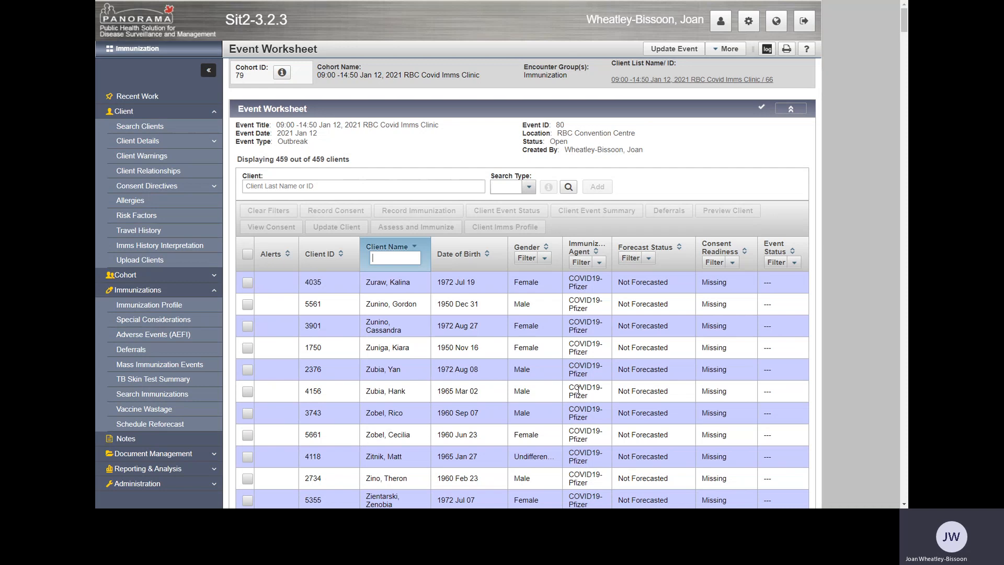
{"action": "left_click", "coordinate": [413, 245]}
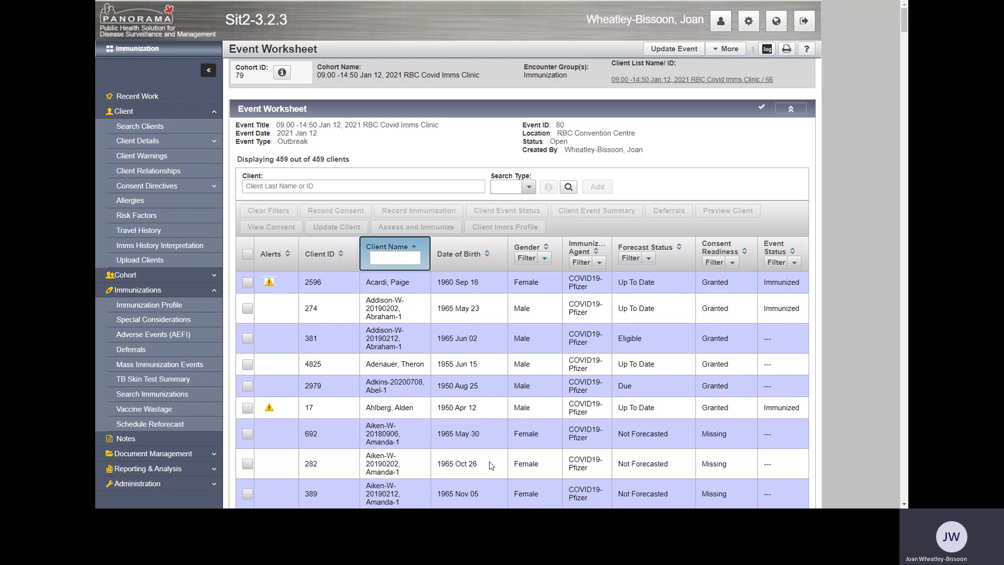
{"action": "scroll", "coordinate": [481, 460], "scroll_direction": "down", "scroll_amount": 3}
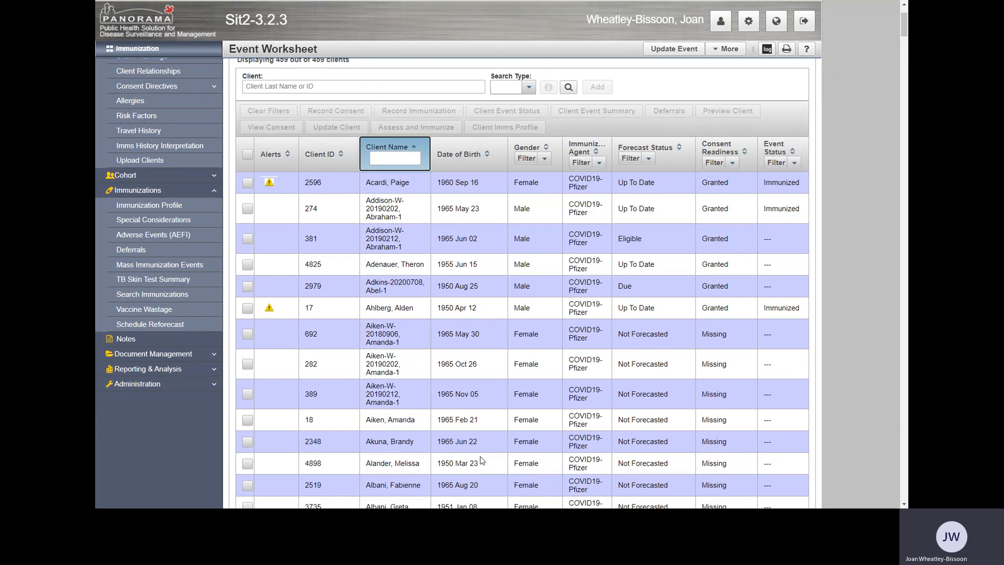
{"action": "scroll", "coordinate": [652, 356], "scroll_direction": "up", "scroll_amount": 3}
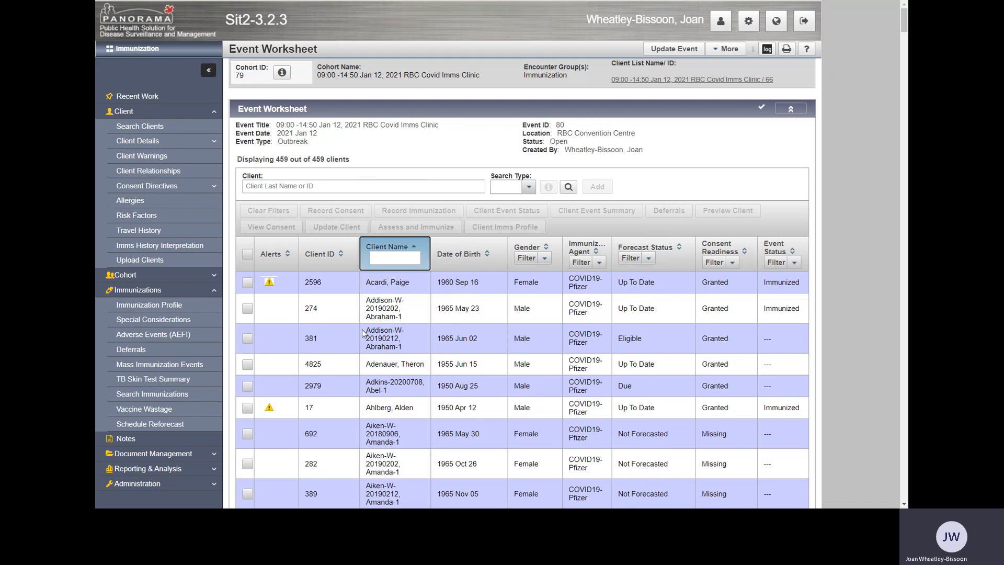
Filter the event worksheet by another client's last name.
{"action": "left_click", "coordinate": [386, 262]}
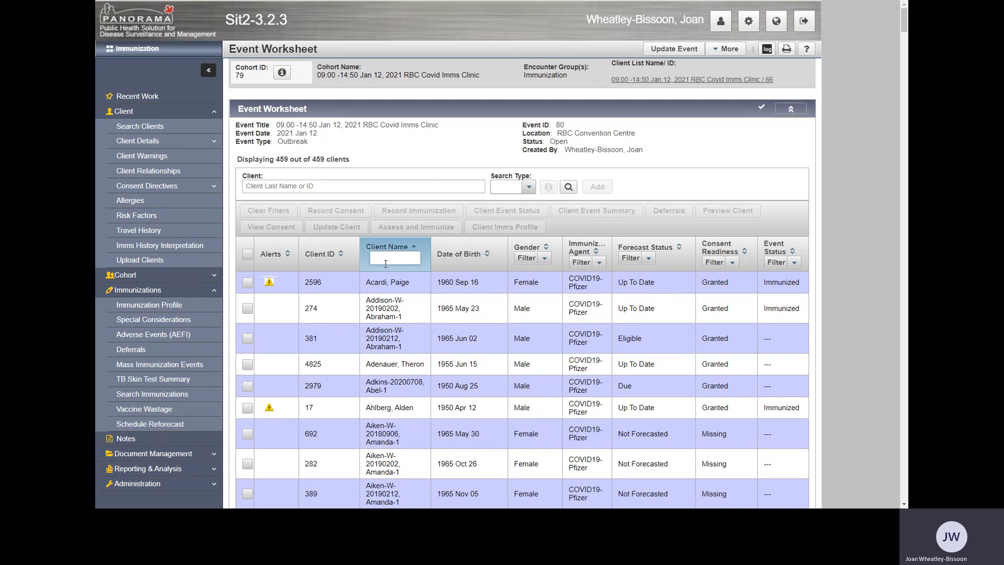
{"action": "type", "text": "As"}
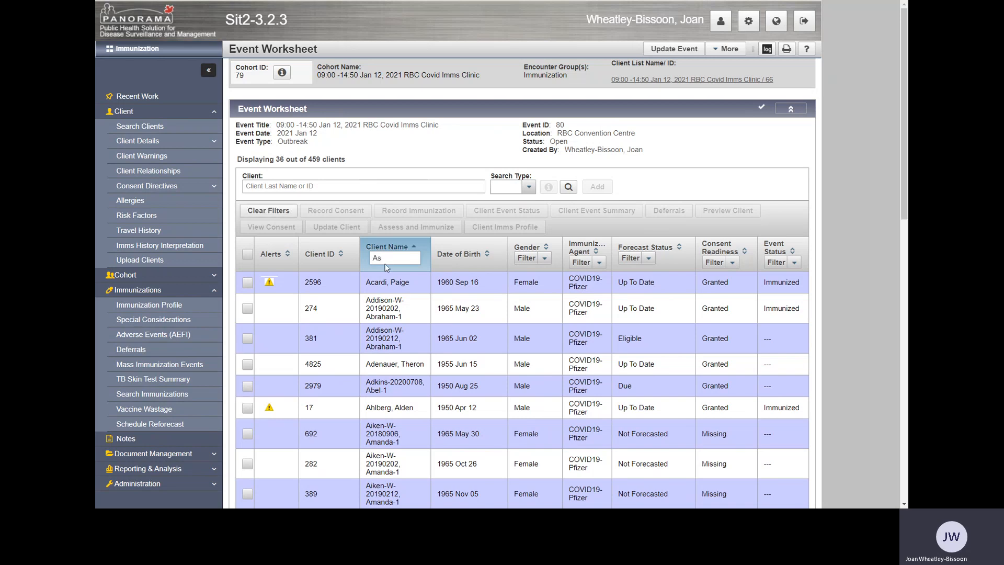
{"action": "type", "text": "k"}
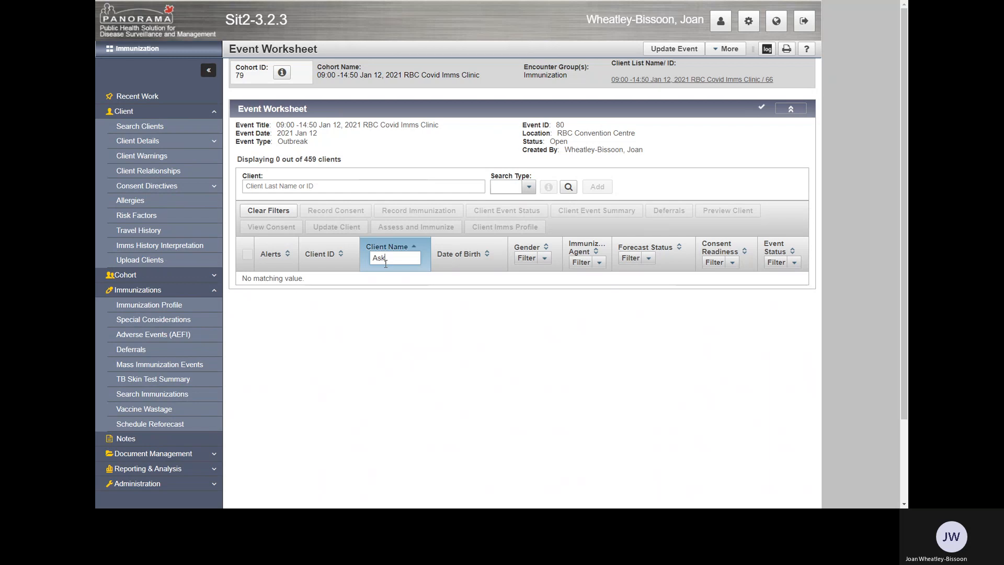
{"action": "key", "text": "BackSpace"}
{"action": "type", "text": "d"}
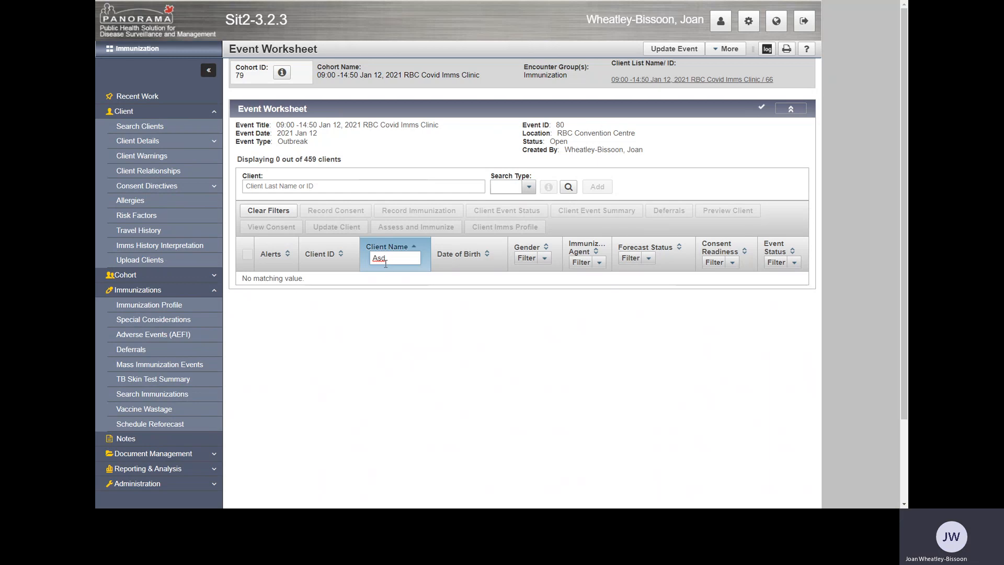
{"action": "key", "text": "BackSpace"}
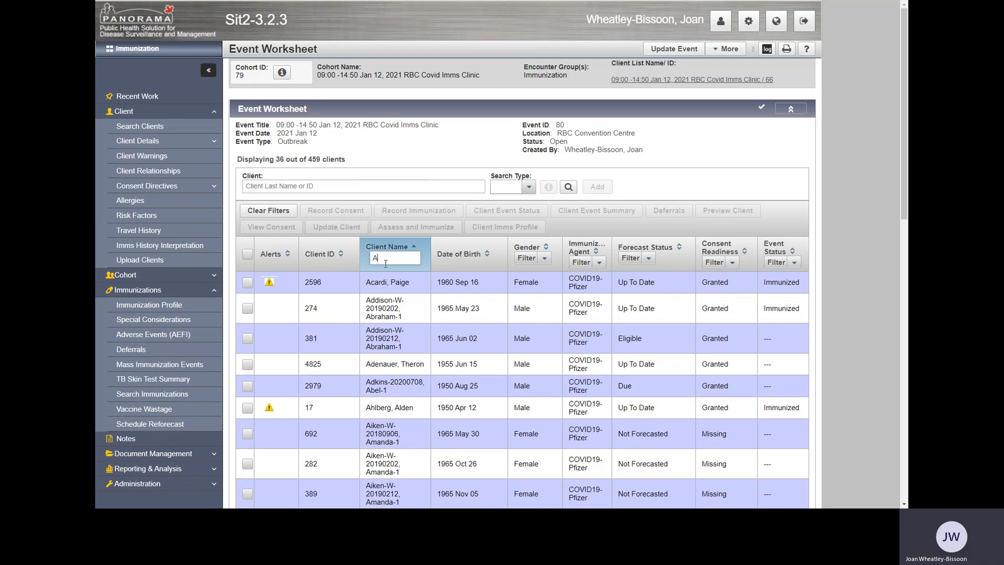
{"action": "type", "text": "dk"}
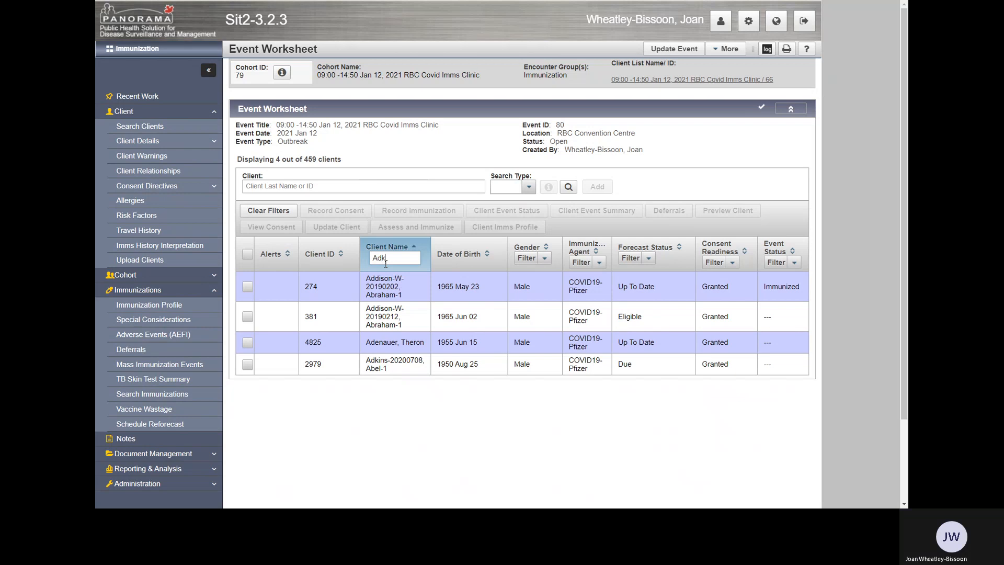
{"action": "type", "text": "i"}
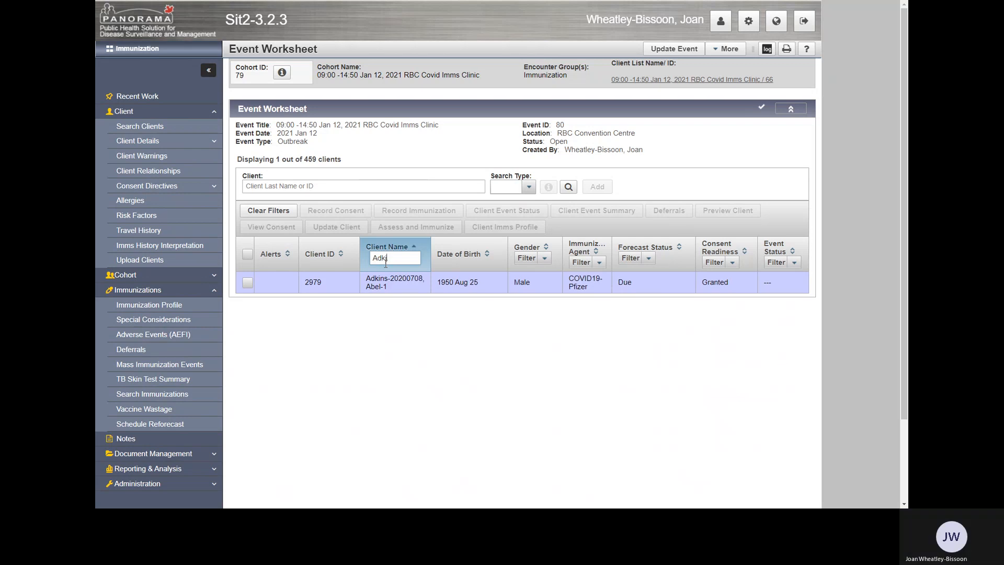
{"action": "type", "text": "ns"}
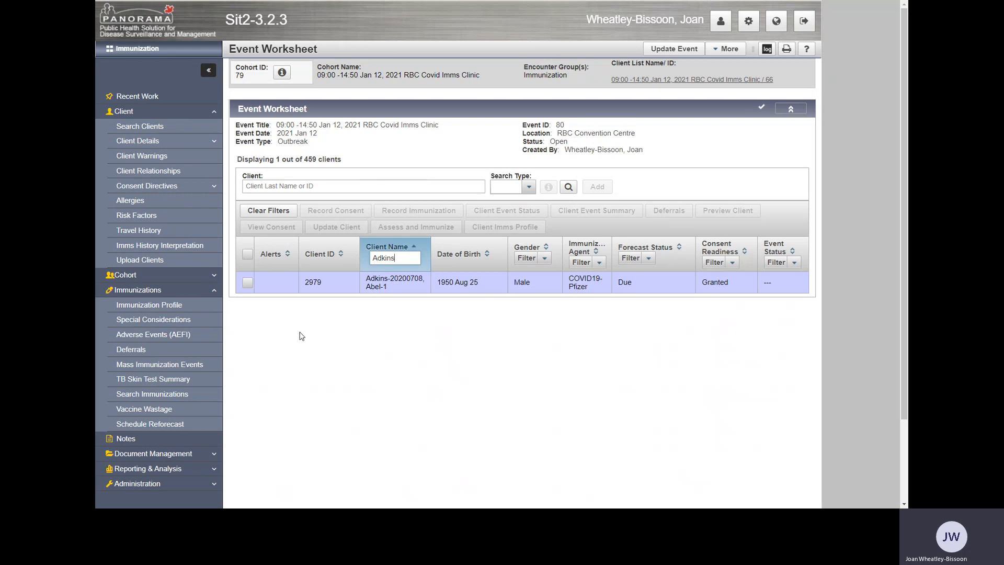
Record and save the filtered client's COVID19-Pfizer immunization with dosage 0.3, site Deltoid: left and the current time.
{"action": "left_click", "coordinate": [249, 283]}
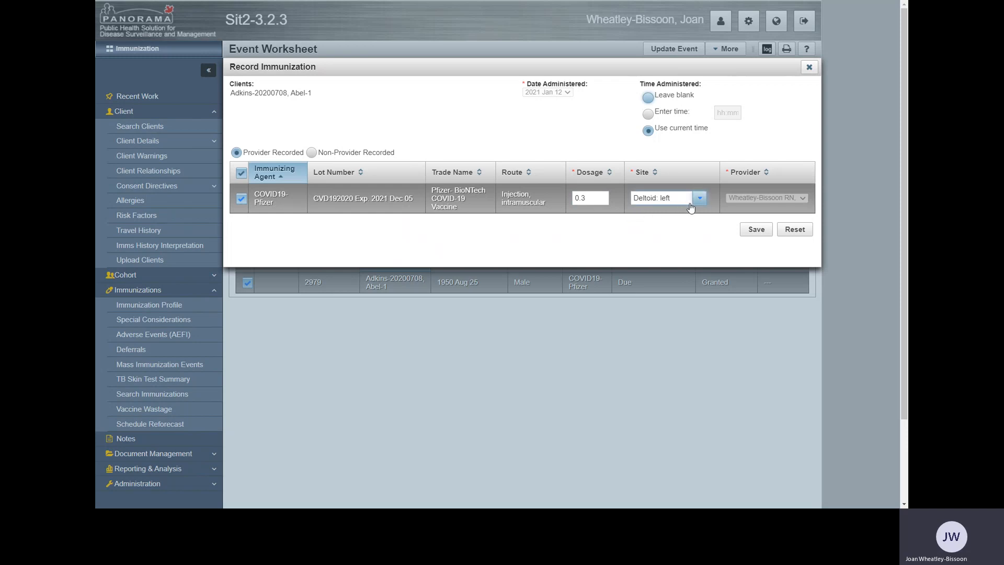
{"action": "left_click", "coordinate": [758, 232]}
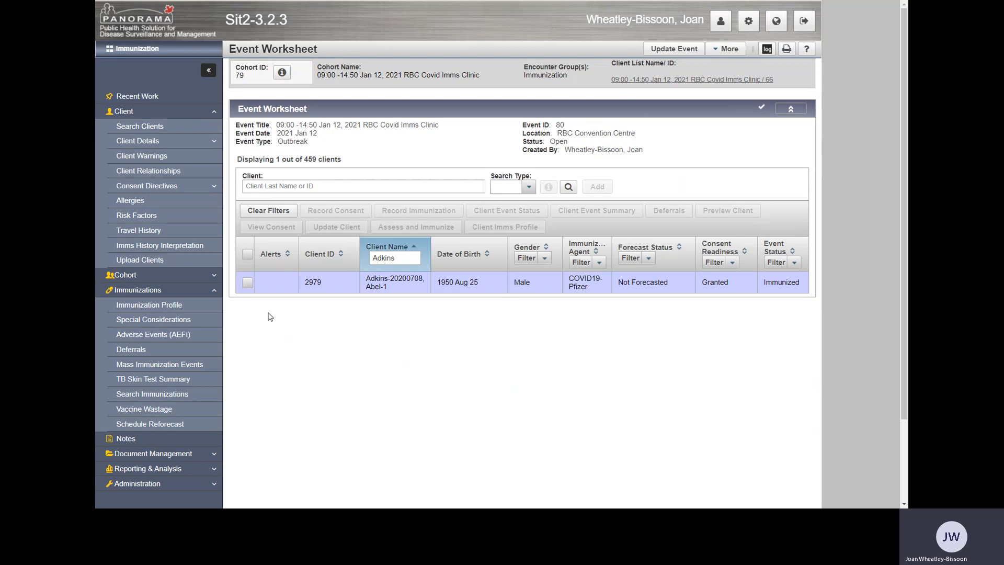
Open the Client Warnings page for the same client by way of Assess and Immunize.
{"action": "left_click", "coordinate": [248, 283]}
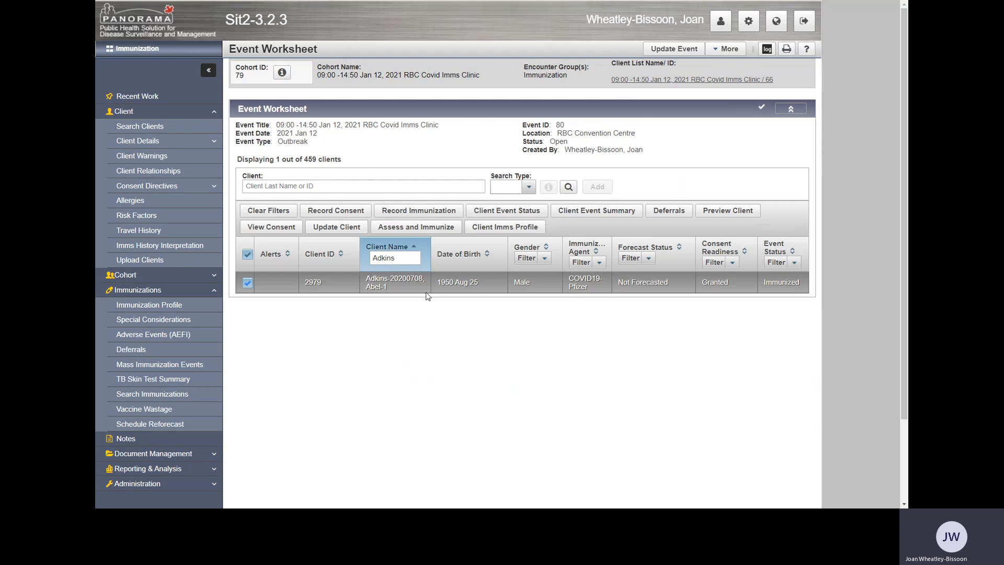
{"action": "left_click", "coordinate": [428, 228]}
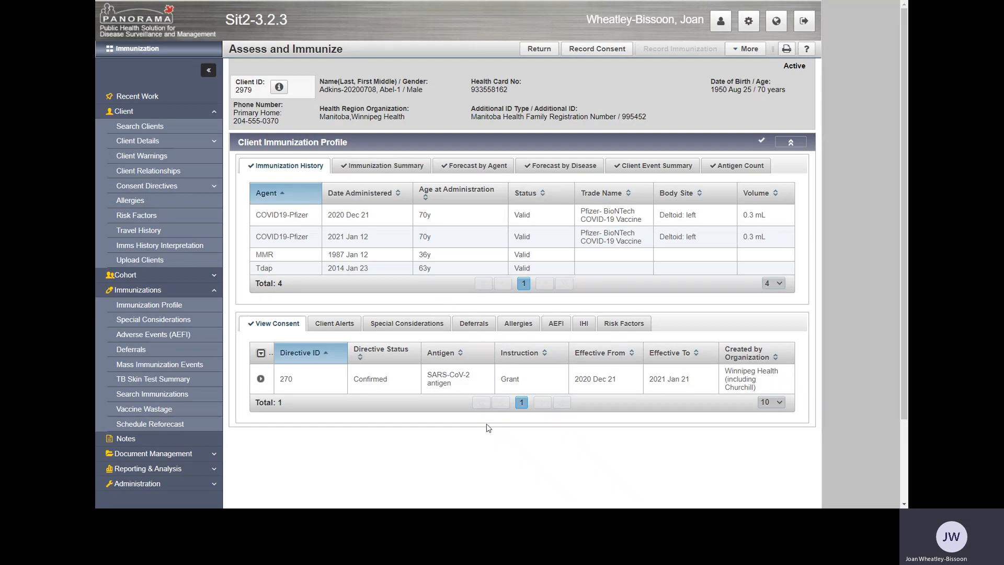
{"action": "left_click", "coordinate": [748, 50]}
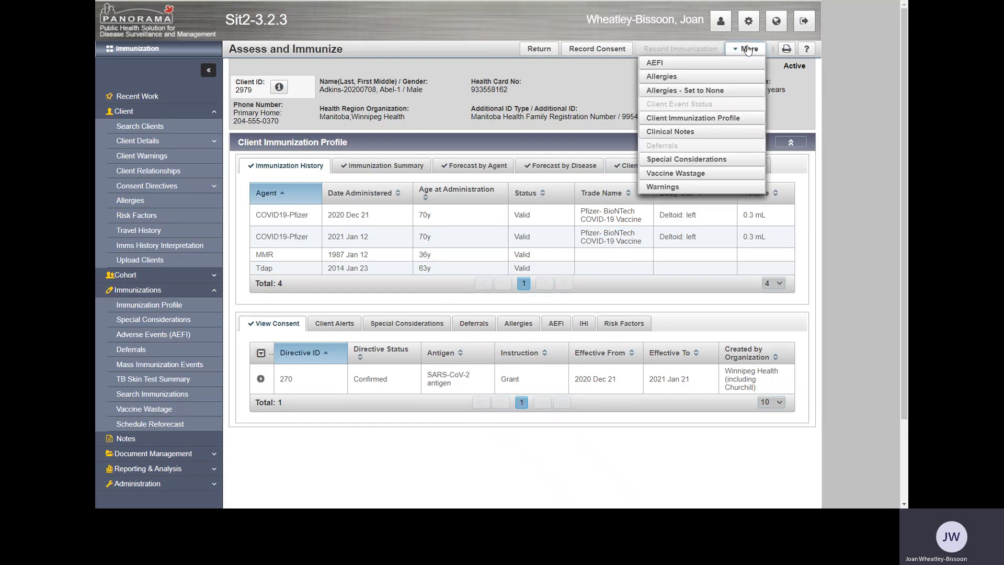
{"action": "left_click", "coordinate": [680, 189]}
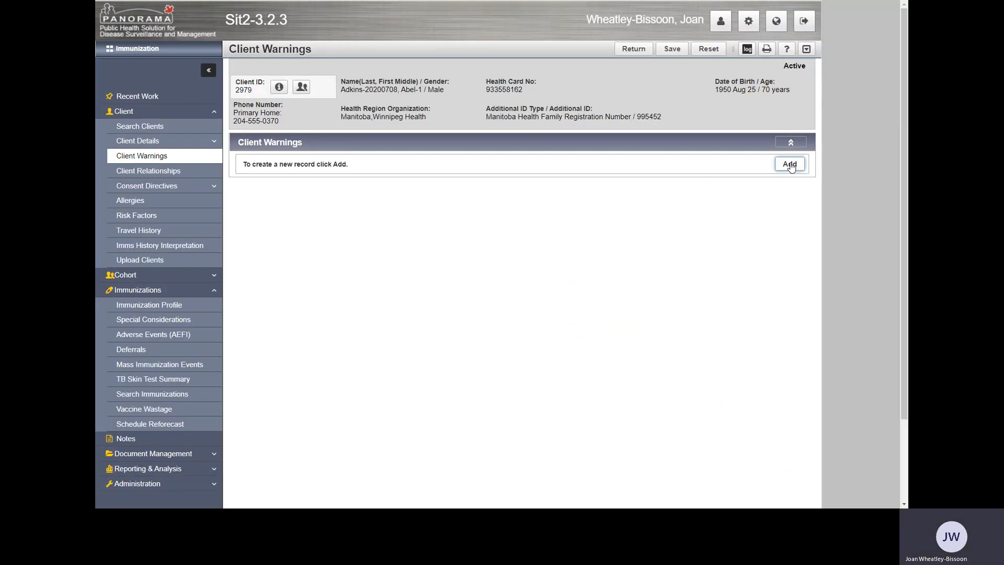
Add a client warning effective from 2021/01/12 with the message "Allergic to penicillin" and save it.
{"action": "left_click", "coordinate": [789, 165]}
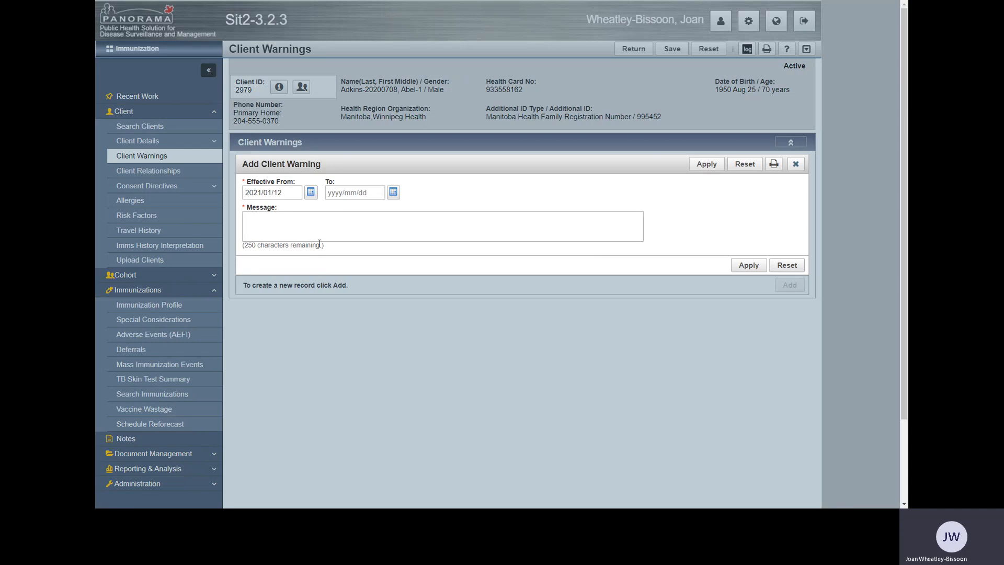
{"action": "left_click", "coordinate": [279, 221]}
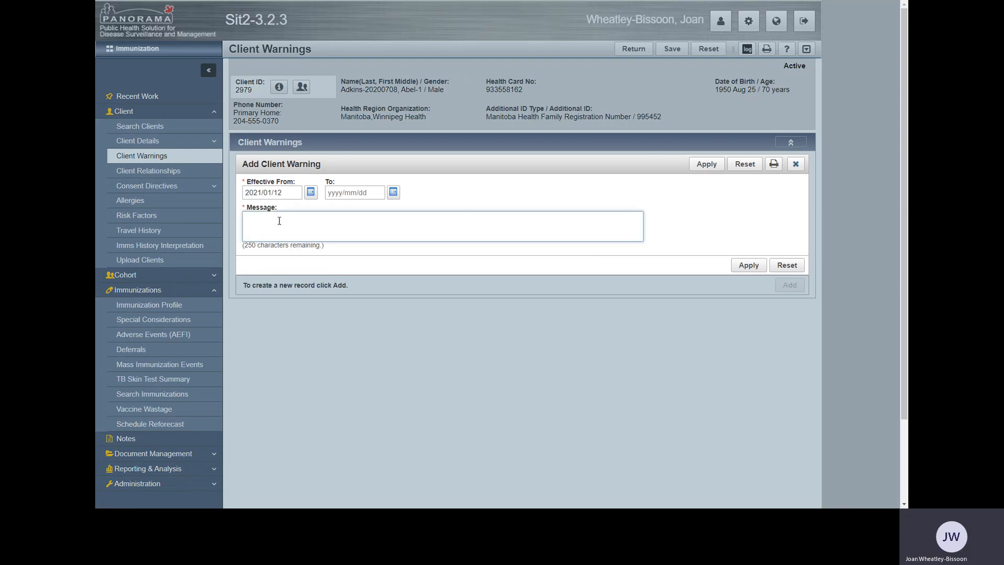
{"action": "type", "text": "Allergic to"}
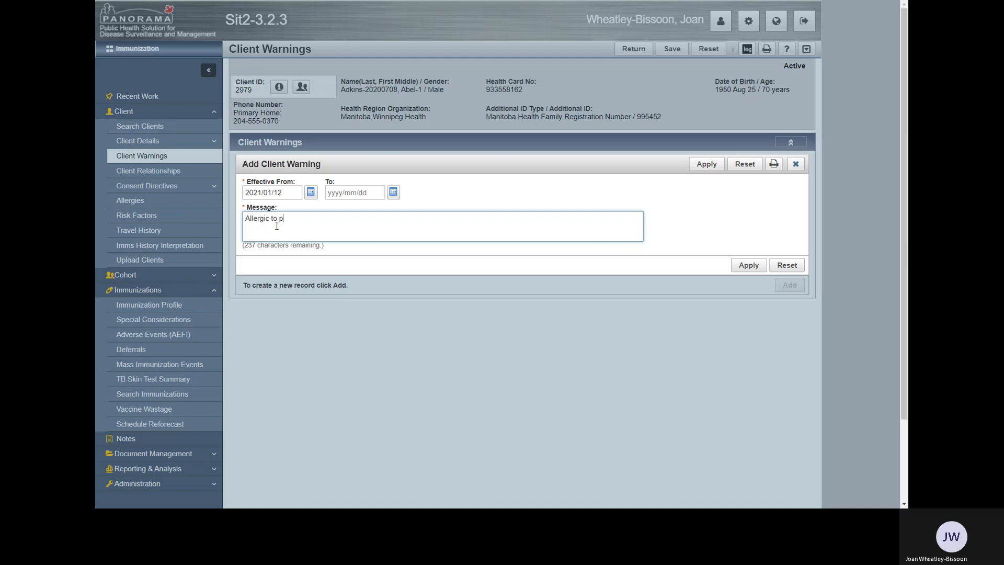
{"action": "type", "text": "penicillin"}
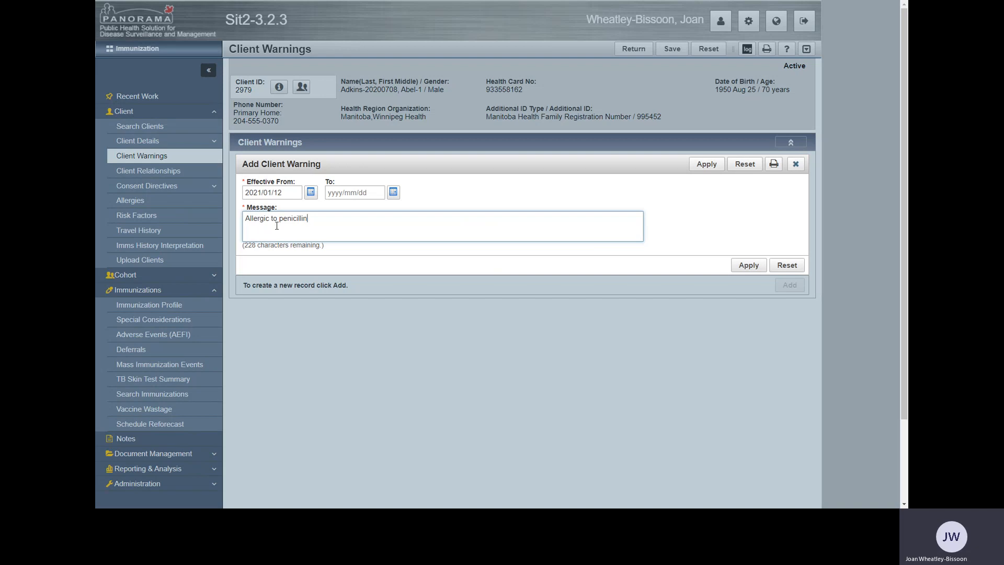
{"action": "left_click", "coordinate": [753, 268]}
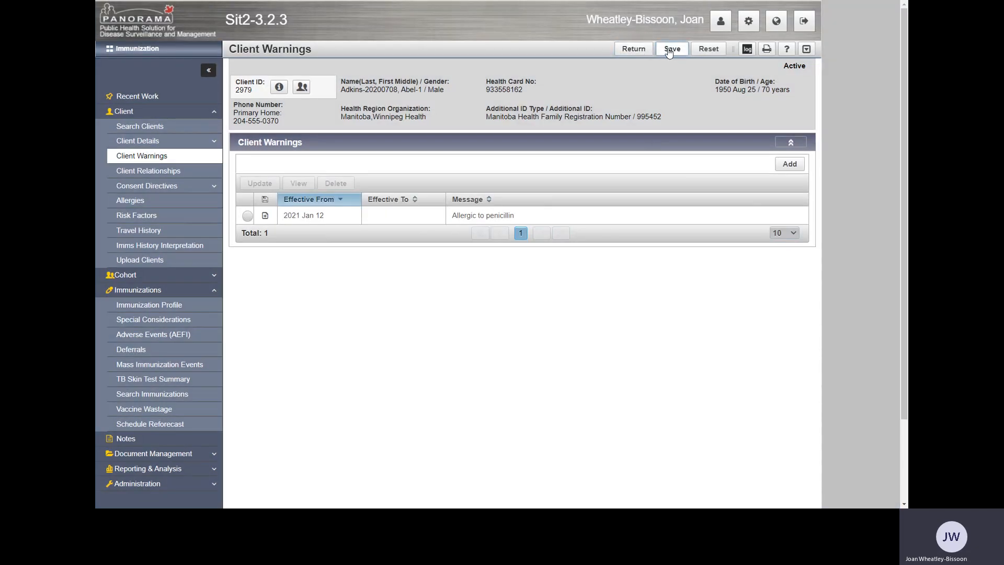
{"action": "left_click", "coordinate": [669, 51]}
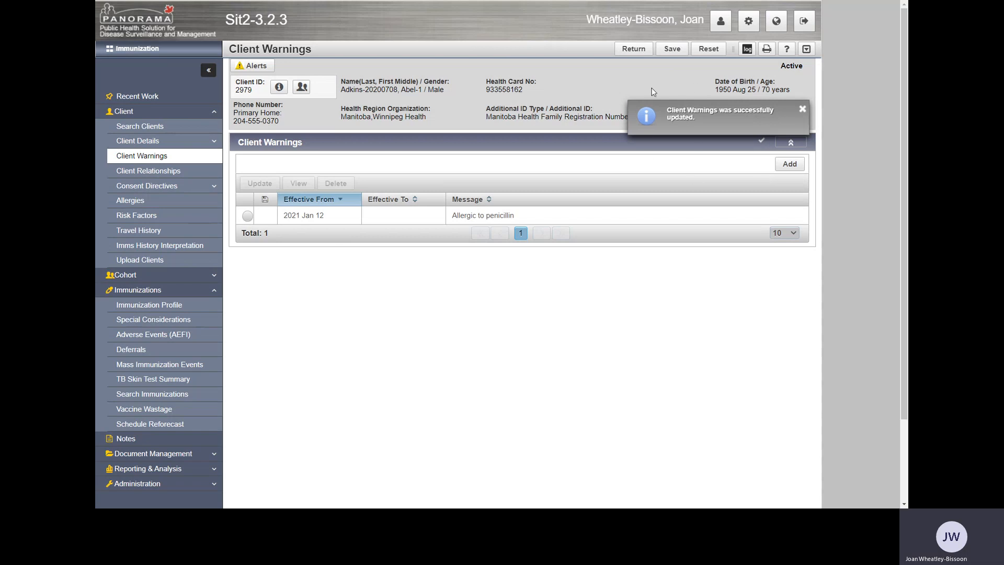
Return to the event worksheet, filter it by the same client's last name, and review the client's alerts.
{"action": "left_click", "coordinate": [641, 52]}
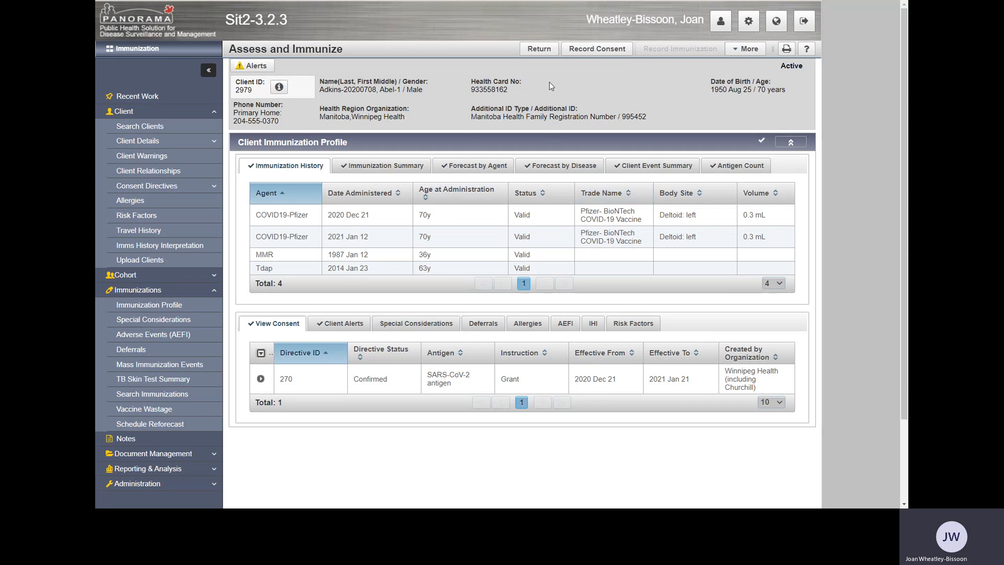
{"action": "left_click", "coordinate": [543, 52]}
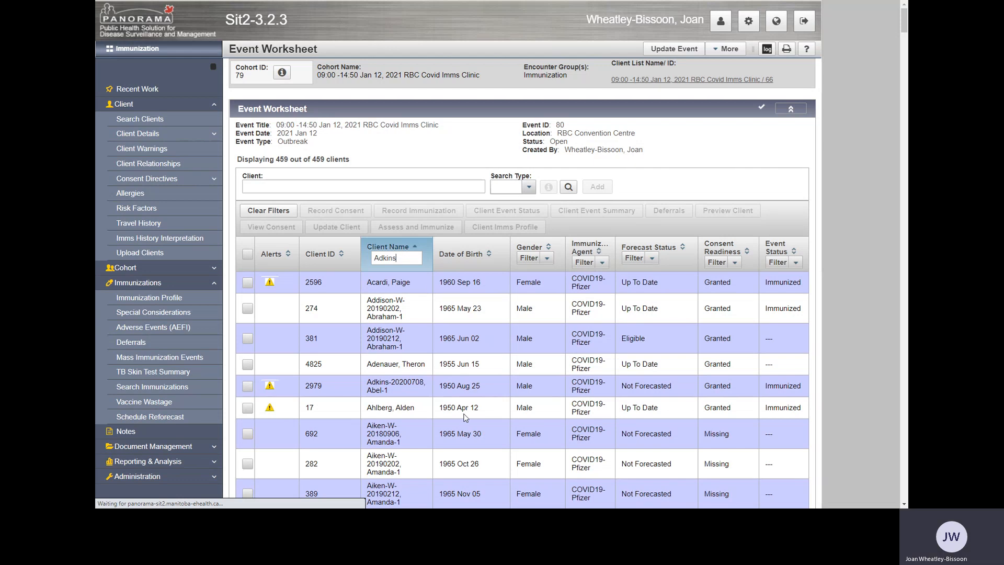
{"action": "key", "text": "BackSpace"}
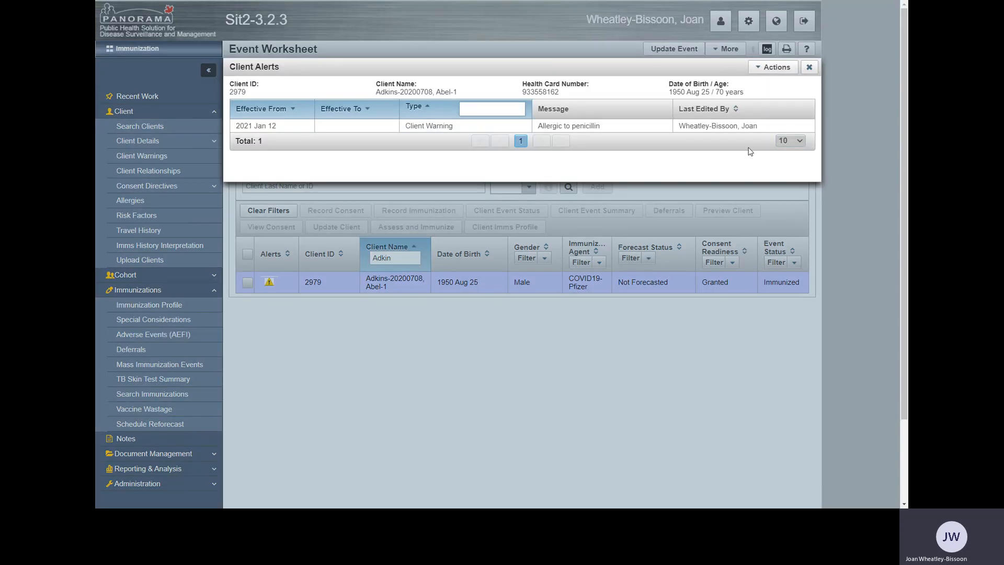
{"action": "left_click", "coordinate": [809, 70]}
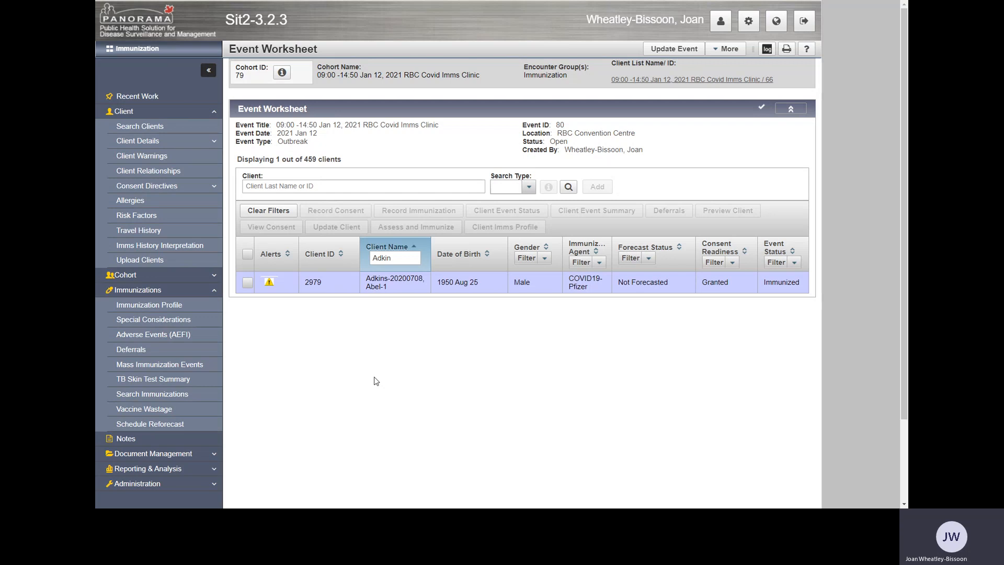
View the consent for service recorded for the filtered client.
{"action": "left_click", "coordinate": [247, 283]}
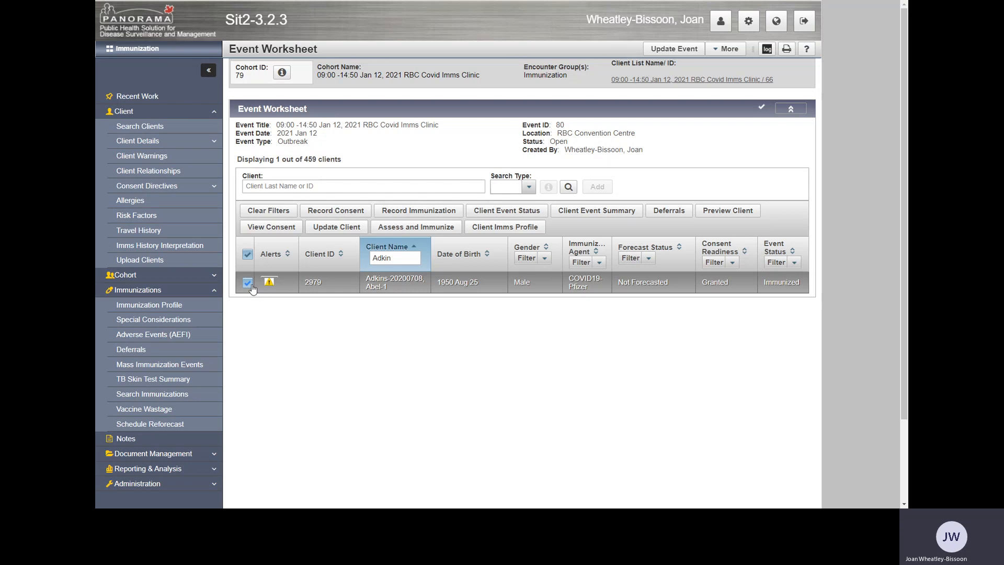
{"action": "left_click", "coordinate": [279, 230]}
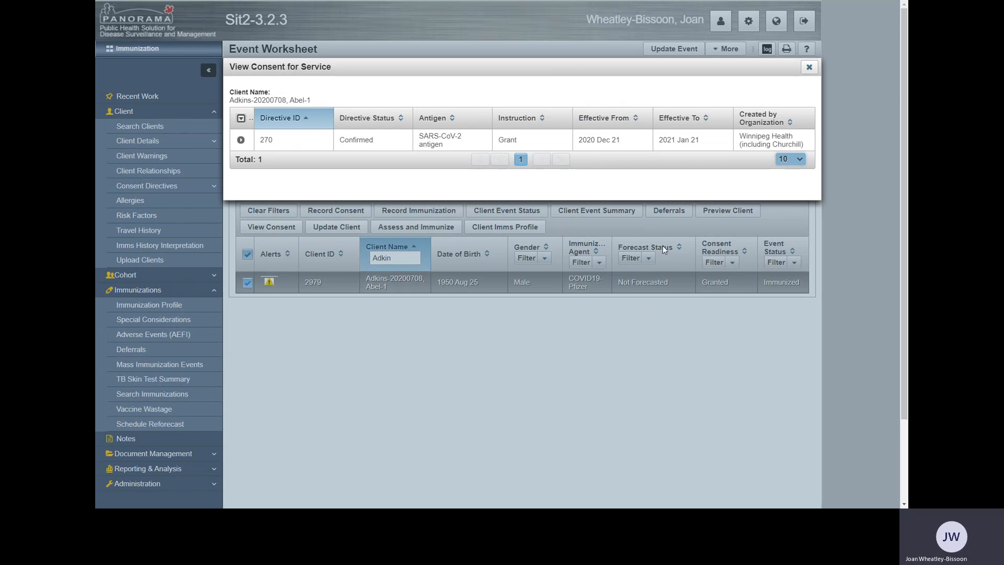
{"action": "left_click", "coordinate": [812, 68]}
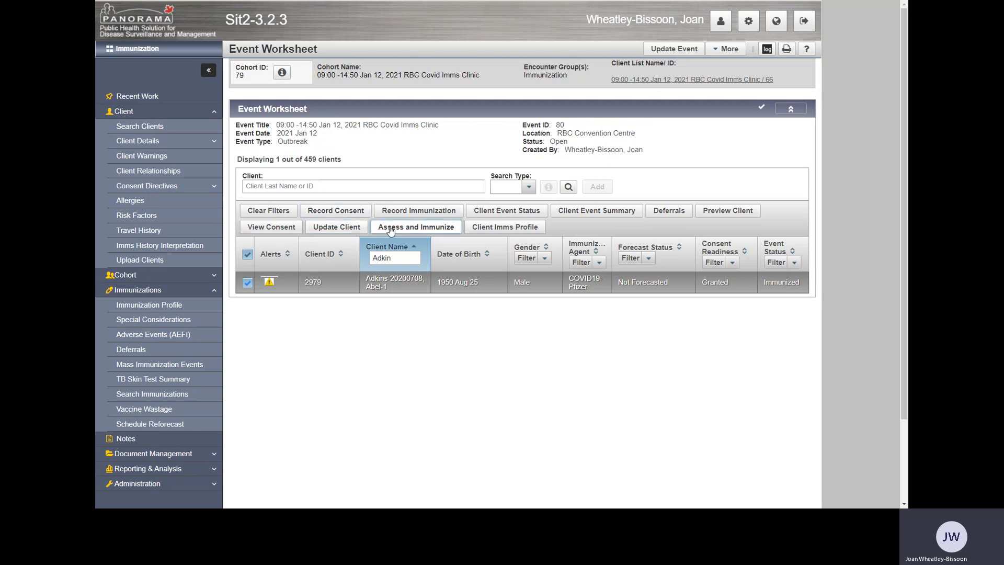
Open the filtered client's immunization profile and bring up the COVID19-Pfizer immunization of 2021 Jan 12 for updating.
{"action": "left_click", "coordinate": [525, 229]}
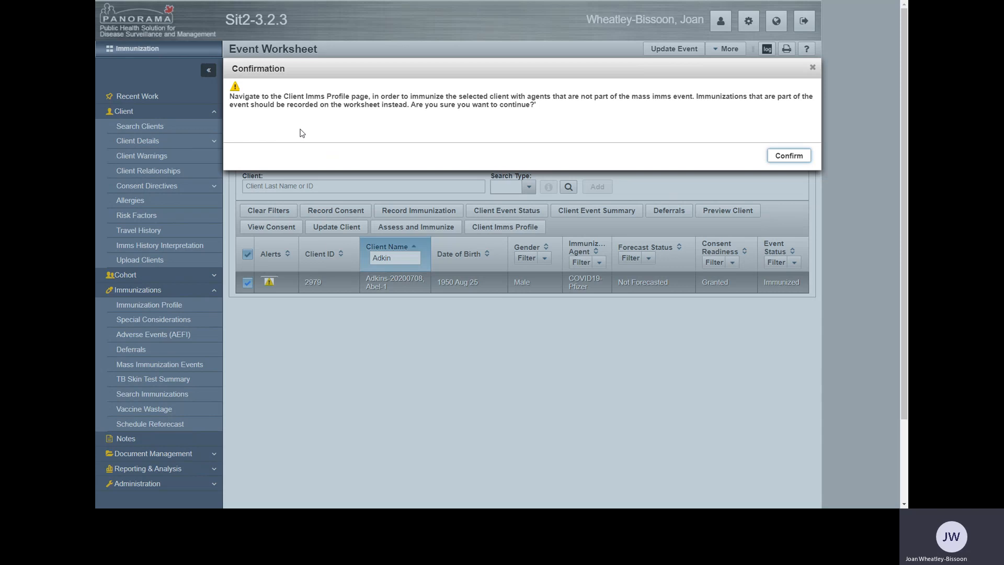
{"action": "left_click", "coordinate": [789, 155]}
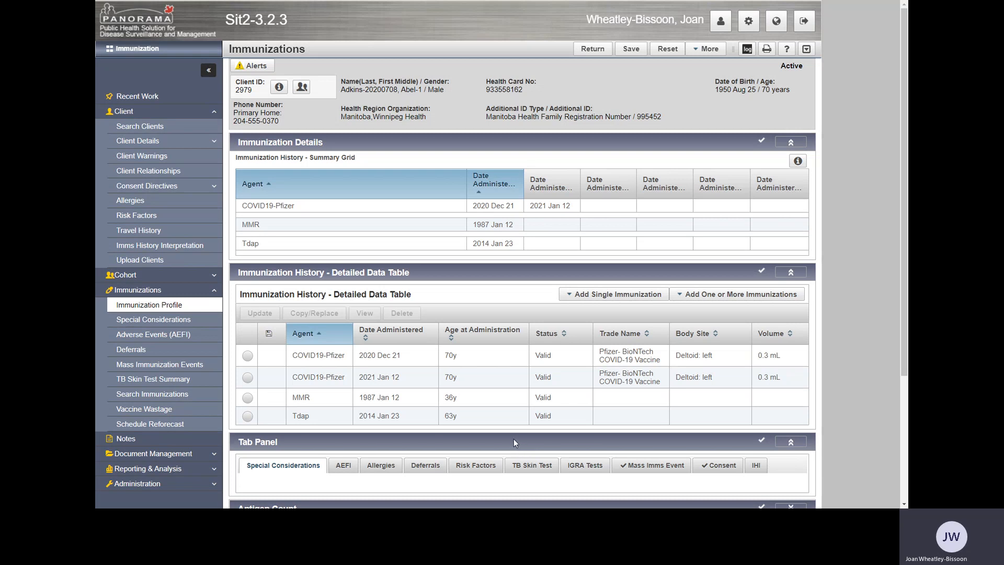
{"action": "left_click", "coordinate": [248, 356]}
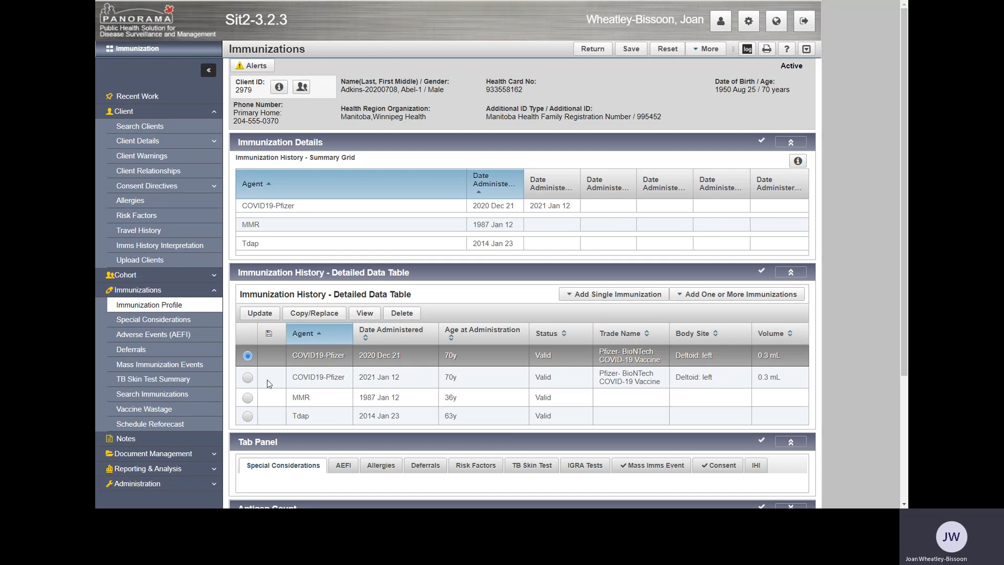
{"action": "left_click", "coordinate": [247, 378]}
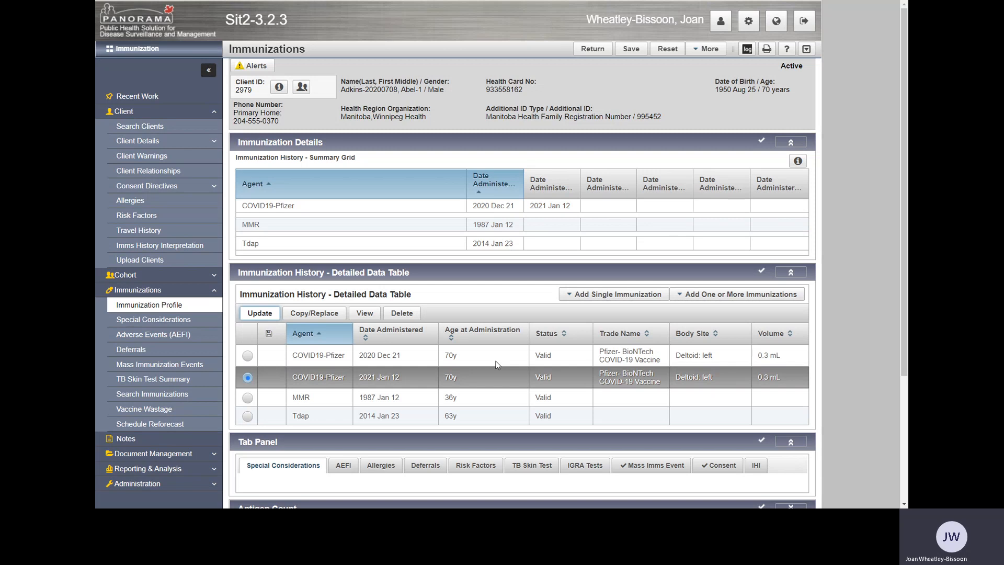
Review the immunization's details and available lot numbers, and set its site to Deltoid: right.
{"action": "scroll", "coordinate": [538, 360], "scroll_direction": "down", "scroll_amount": 5}
{"action": "scroll", "coordinate": [538, 360], "scroll_direction": "down", "scroll_amount": 4}
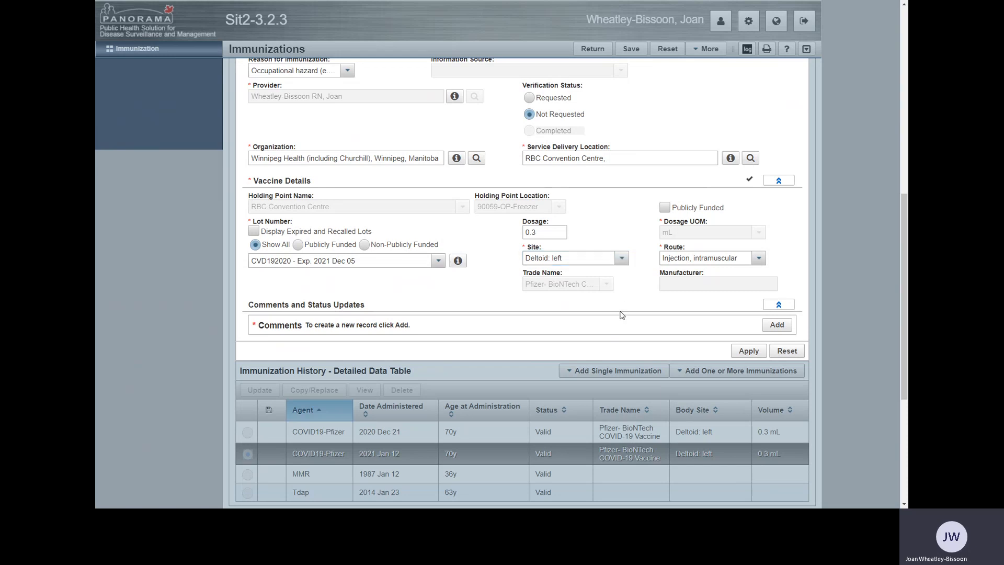
{"action": "scroll", "coordinate": [622, 315], "scroll_direction": "up", "scroll_amount": 2}
{"action": "scroll", "coordinate": [622, 315], "scroll_direction": "up", "scroll_amount": 4}
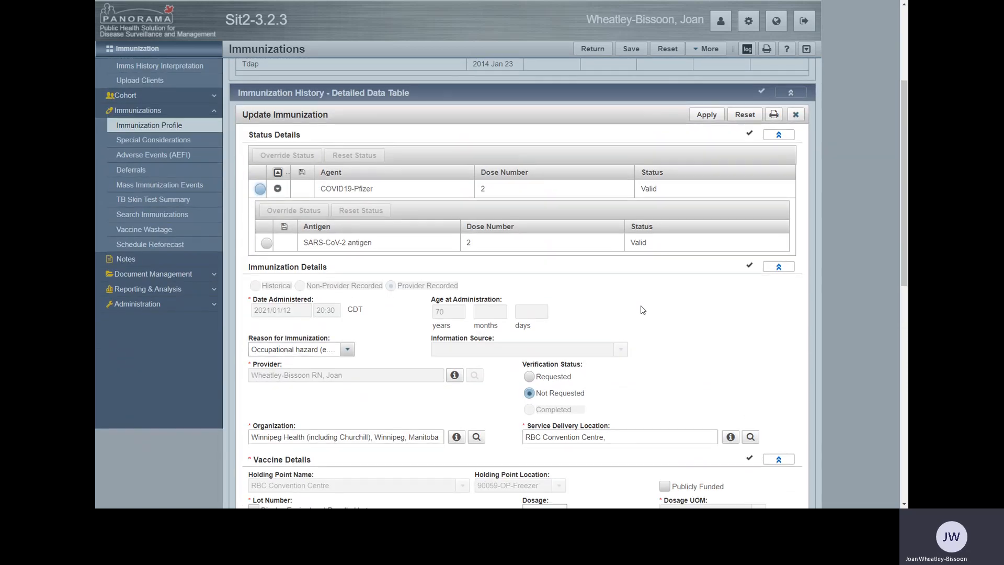
{"action": "scroll", "coordinate": [641, 308], "scroll_direction": "down", "scroll_amount": 2}
{"action": "scroll", "coordinate": [638, 308], "scroll_direction": "down", "scroll_amount": 2}
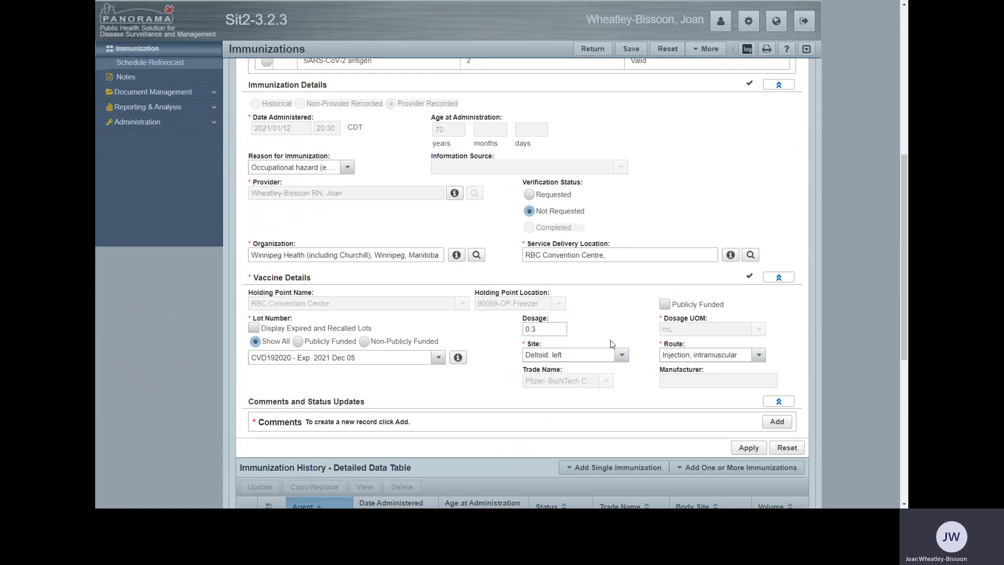
{"action": "left_click", "coordinate": [438, 359]}
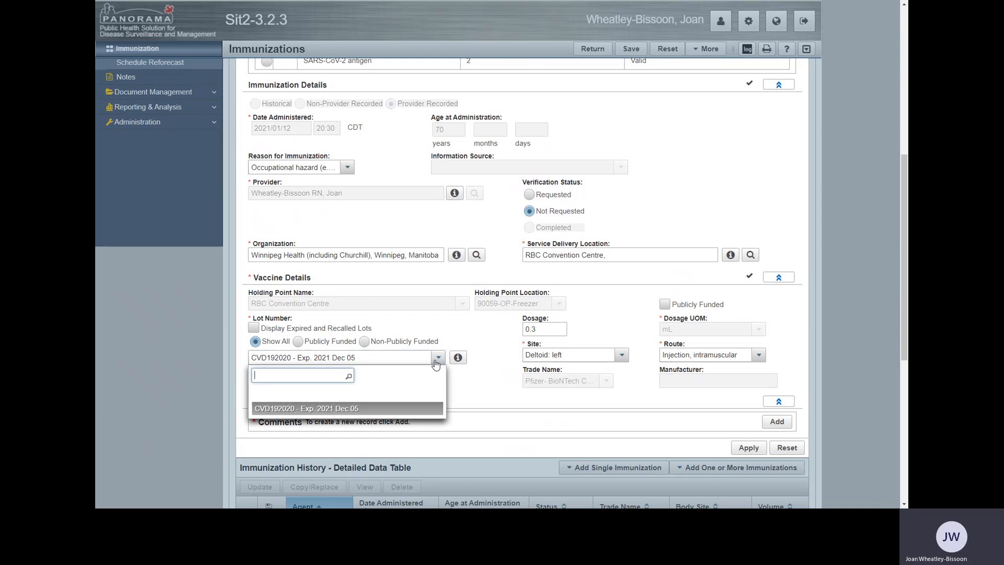
{"action": "left_click", "coordinate": [477, 399]}
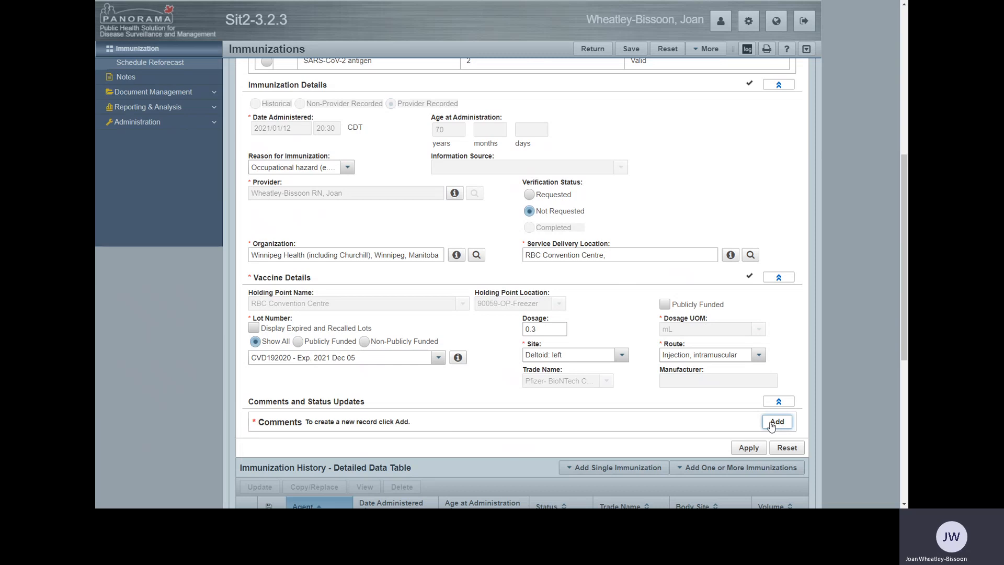
{"action": "left_click", "coordinate": [621, 357]}
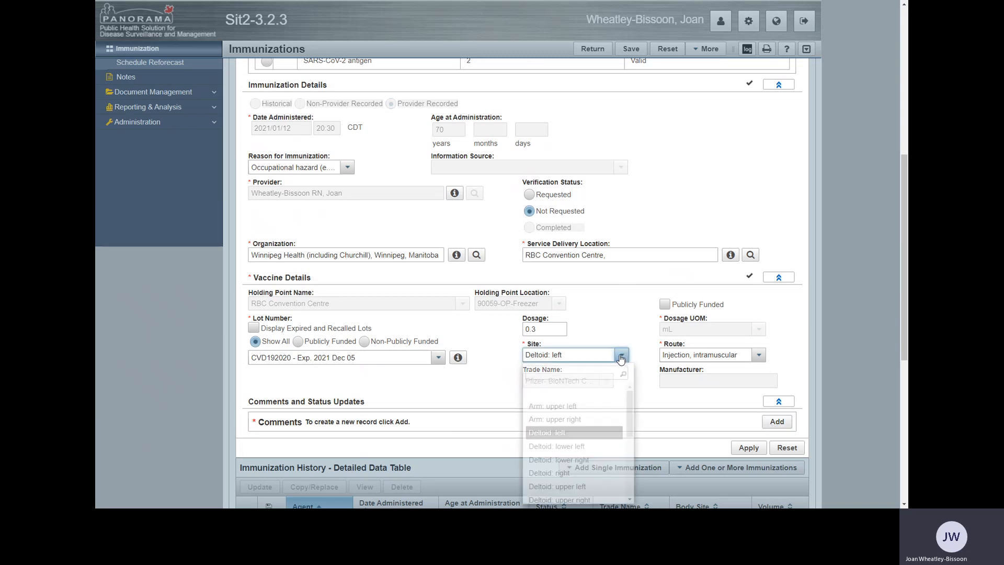
{"action": "left_click", "coordinate": [571, 473]}
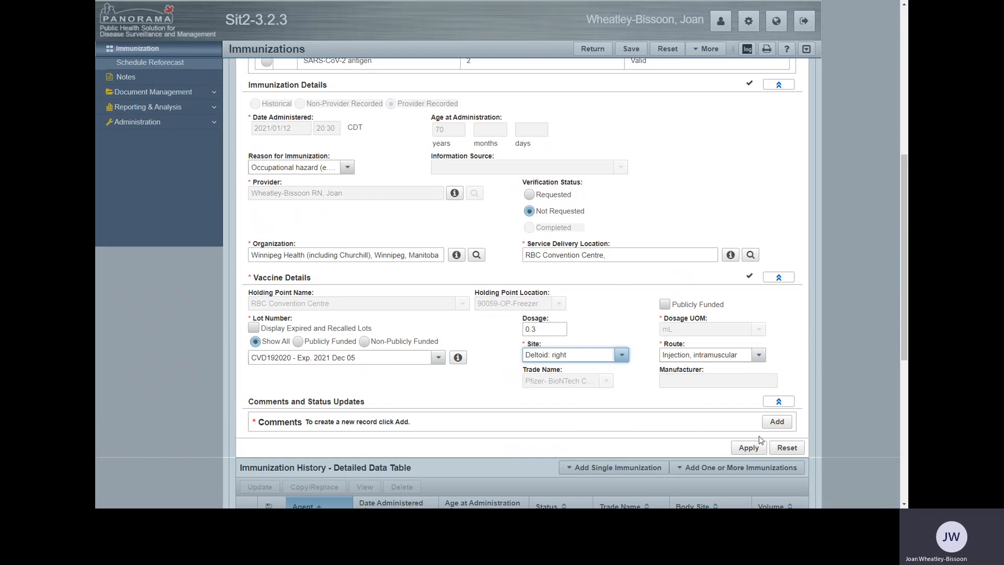
Add and apply the comment "corrected site" on the immunization being updated.
{"action": "left_click", "coordinate": [777, 426]}
{"action": "left_click", "coordinate": [373, 458]}
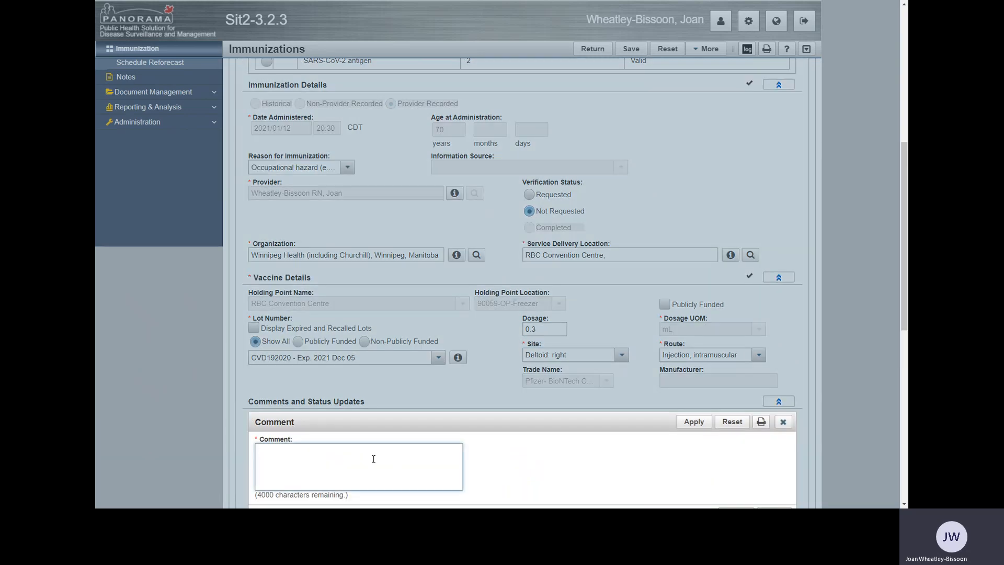
{"action": "type", "text": "core"}
{"action": "type", "text": "rectee"}
{"action": "key", "text": "BackSpace"}
{"action": "type", "text": "d "}
{"action": "type", "text": "so"}
{"action": "key", "text": "BackSpace"}
{"action": "key", "text": "BackSpace"}
{"action": "type", "text": "site"}
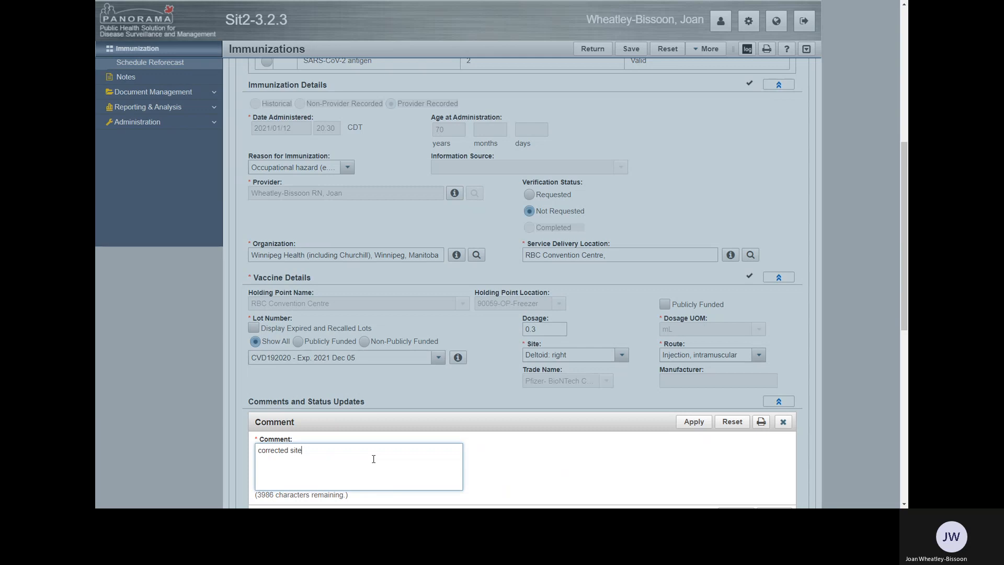
{"action": "left_click", "coordinate": [707, 423]}
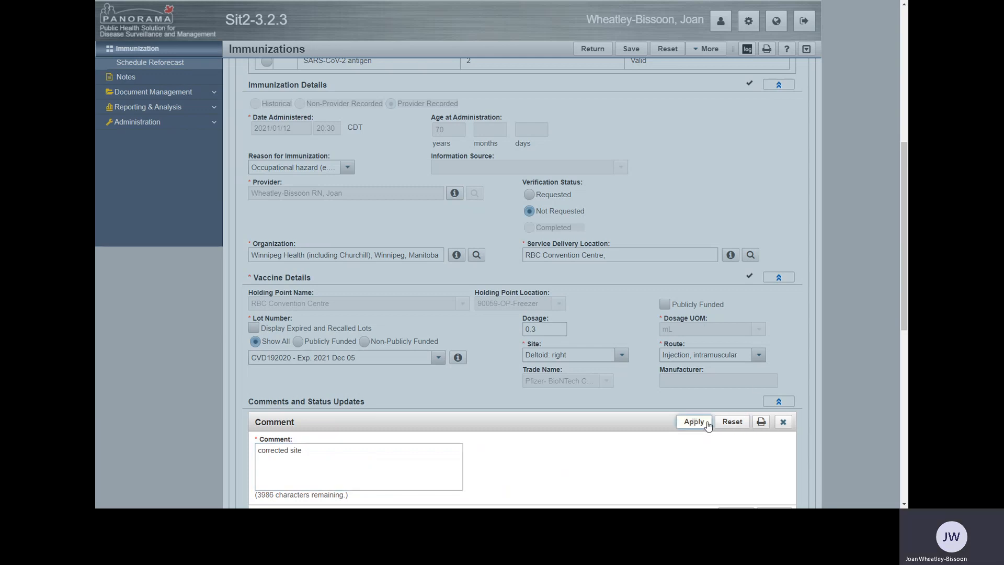
Apply the immunization update and save the client's immunization profile.
{"action": "scroll", "coordinate": [674, 431], "scroll_direction": "up", "scroll_amount": 4}
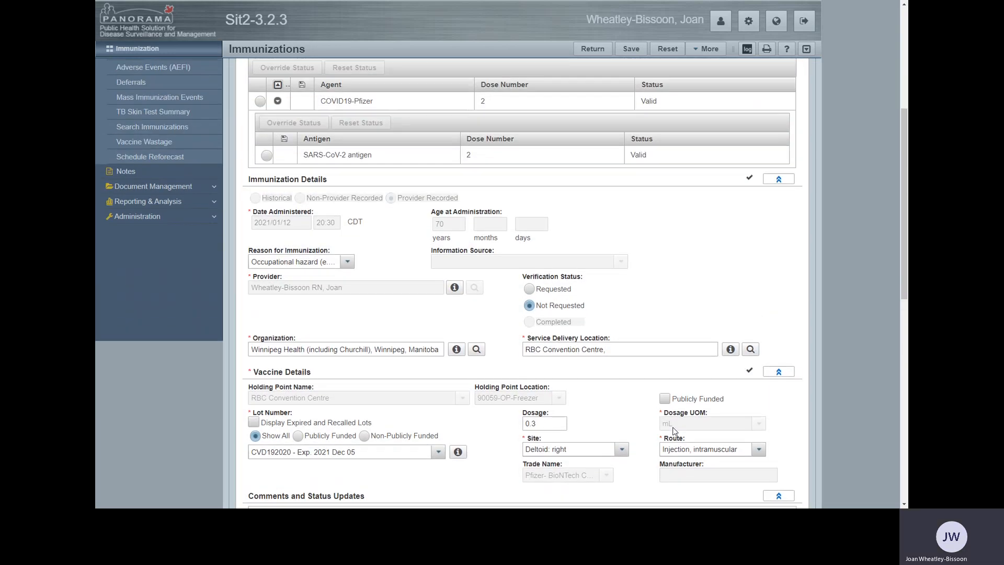
{"action": "scroll", "coordinate": [675, 431], "scroll_direction": "up", "scroll_amount": 2}
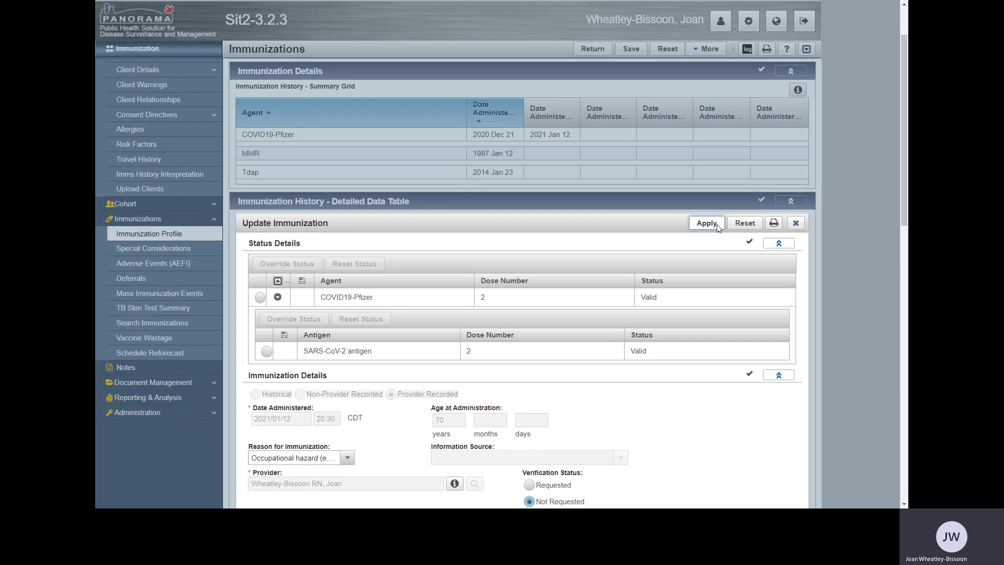
{"action": "left_click", "coordinate": [716, 226]}
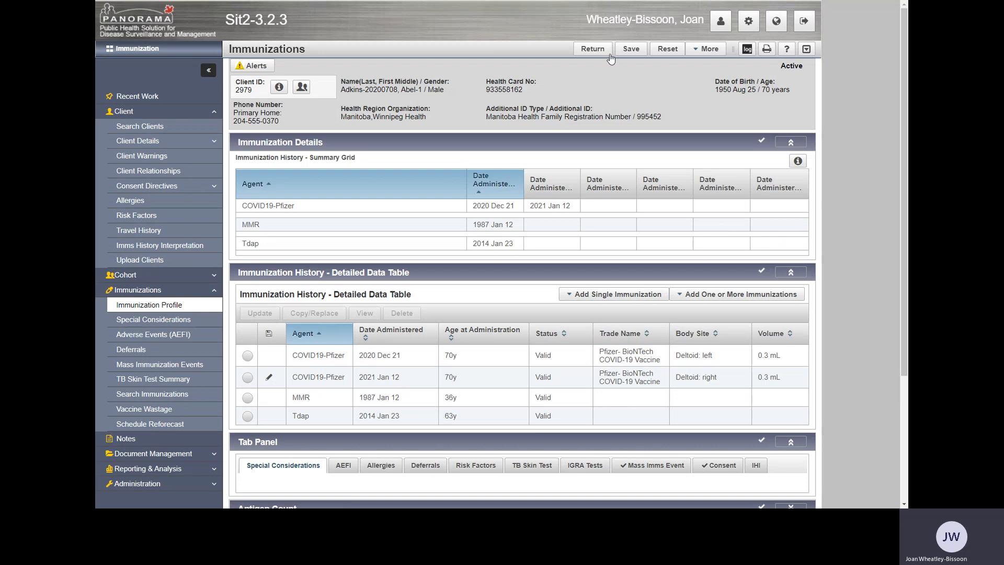
{"action": "left_click", "coordinate": [636, 52]}
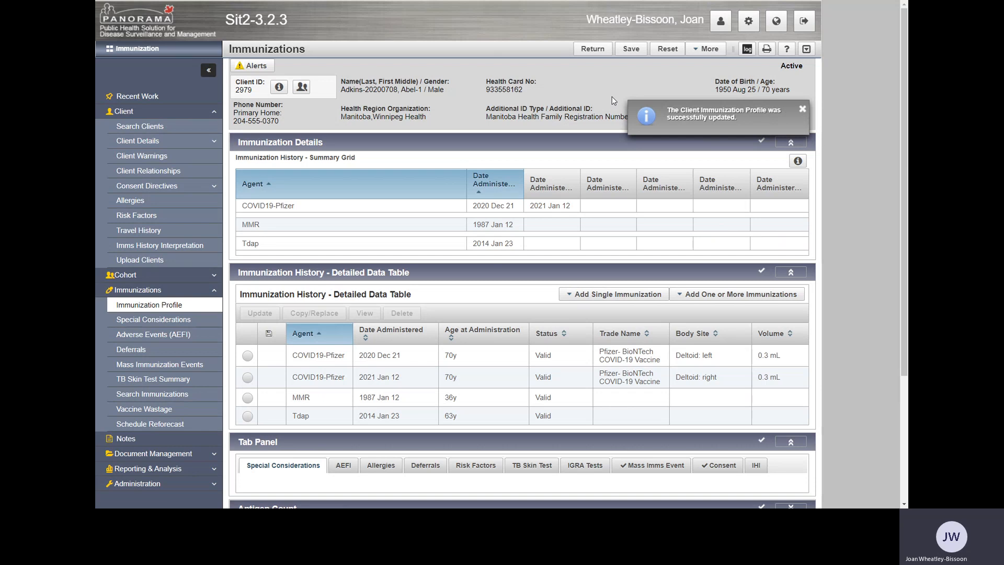
Return to the event worksheet and filter the client list by the same client's last name.
{"action": "left_click", "coordinate": [594, 51]}
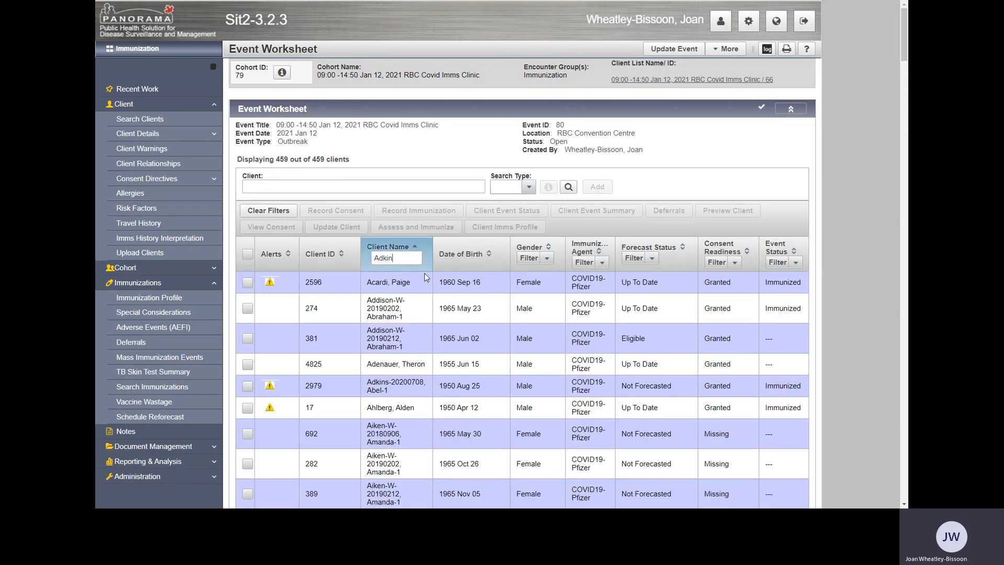
{"action": "key", "text": "BackSpace"}
{"action": "type", "text": "n"}
{"action": "key", "text": "Return"}
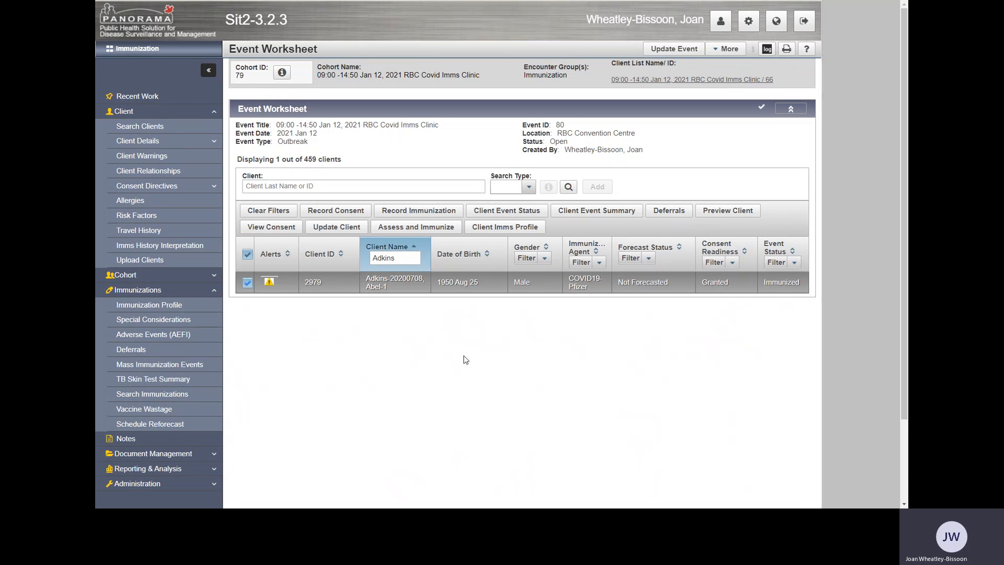
Open the Clinical Notes page for the filtered client by way of Assess and Immunize.
{"action": "left_click", "coordinate": [425, 230]}
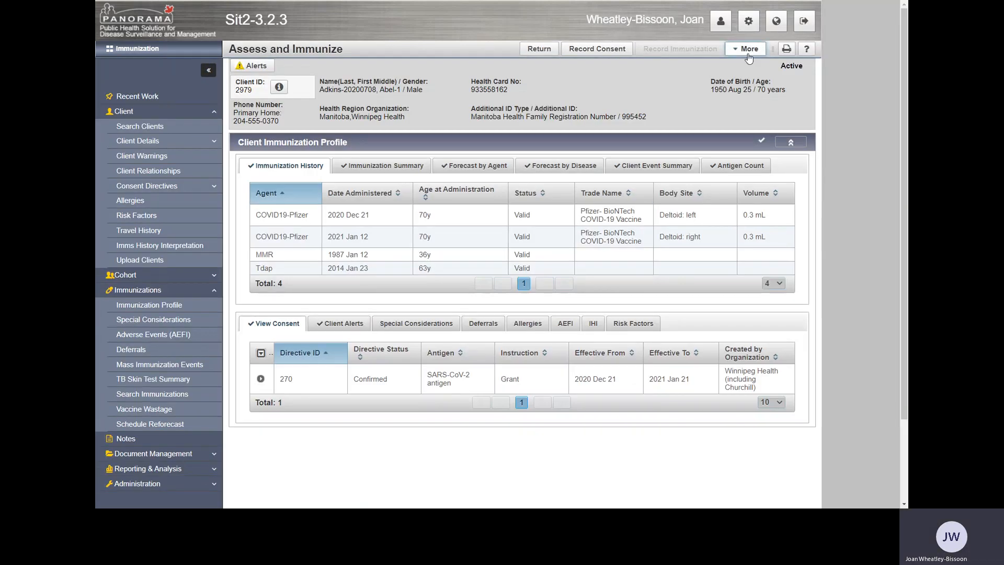
{"action": "left_click", "coordinate": [744, 53]}
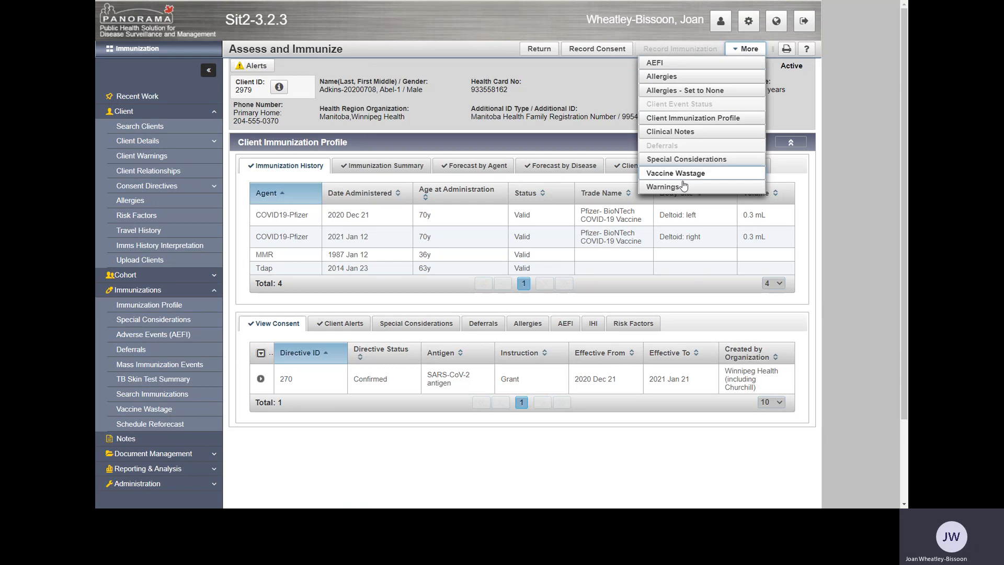
{"action": "left_click", "coordinate": [678, 134]}
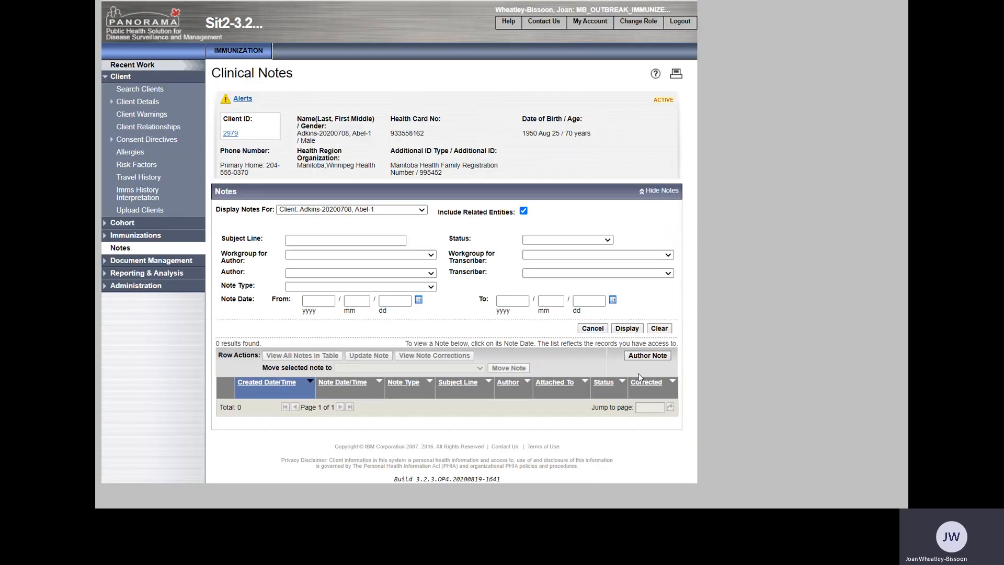
Author a clinical note for the client with the subject "reason" and the text "Details", and mark it complete.
{"action": "left_click", "coordinate": [647, 354]}
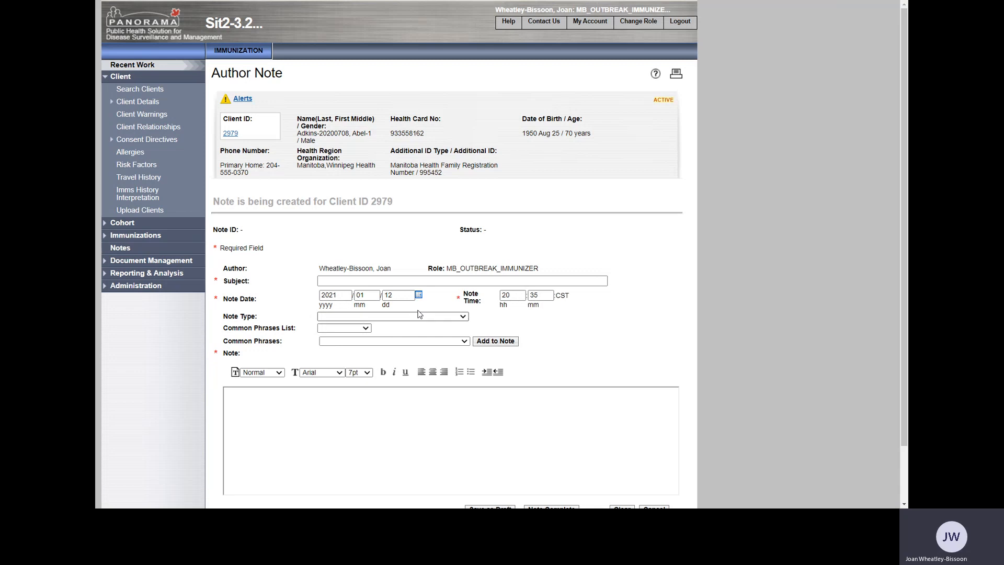
{"action": "left_click", "coordinate": [361, 277]}
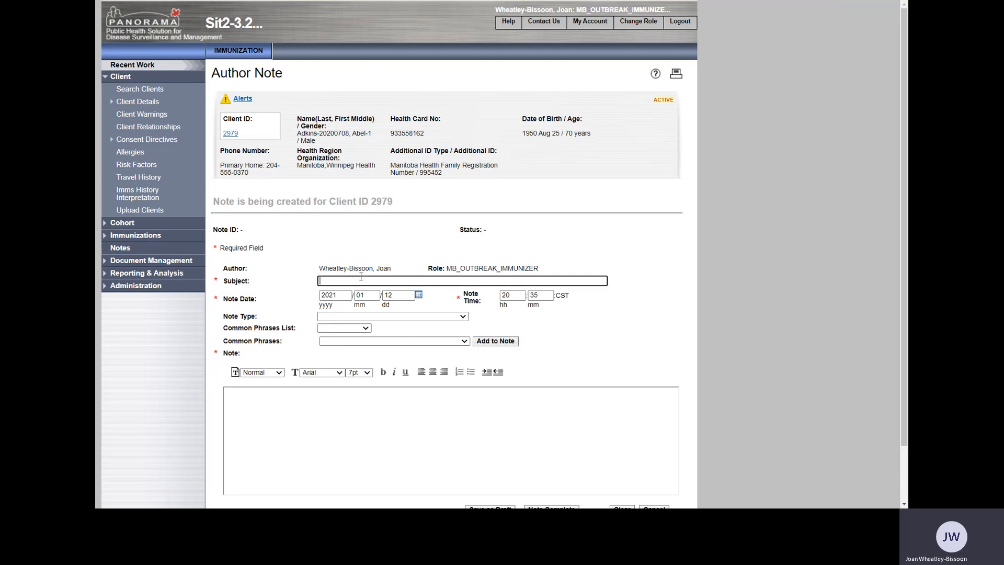
{"action": "type", "text": "reason"}
{"action": "left_click", "coordinate": [331, 417]}
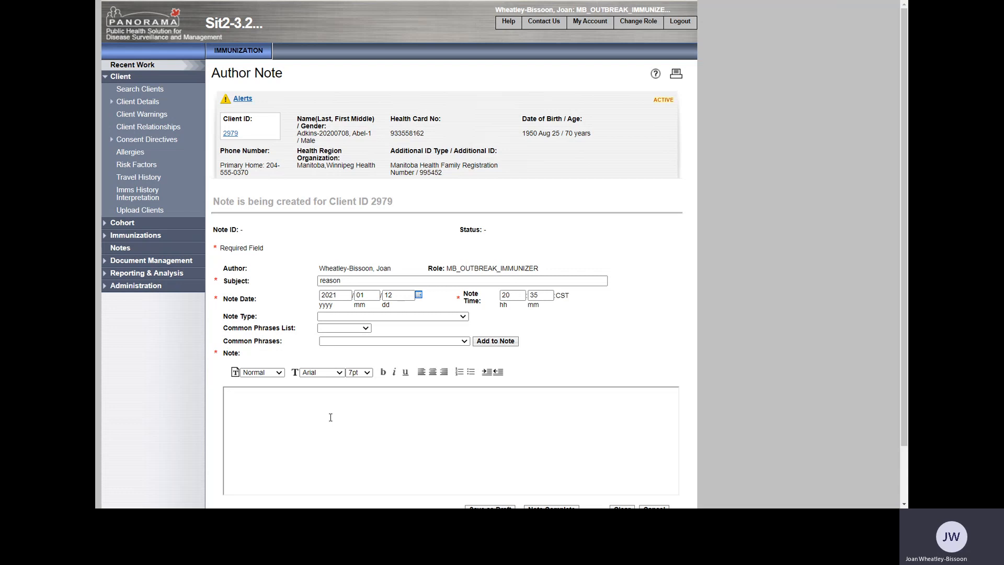
{"action": "type", "text": "Details"}
{"action": "scroll", "coordinate": [489, 427], "scroll_direction": "down", "scroll_amount": 2}
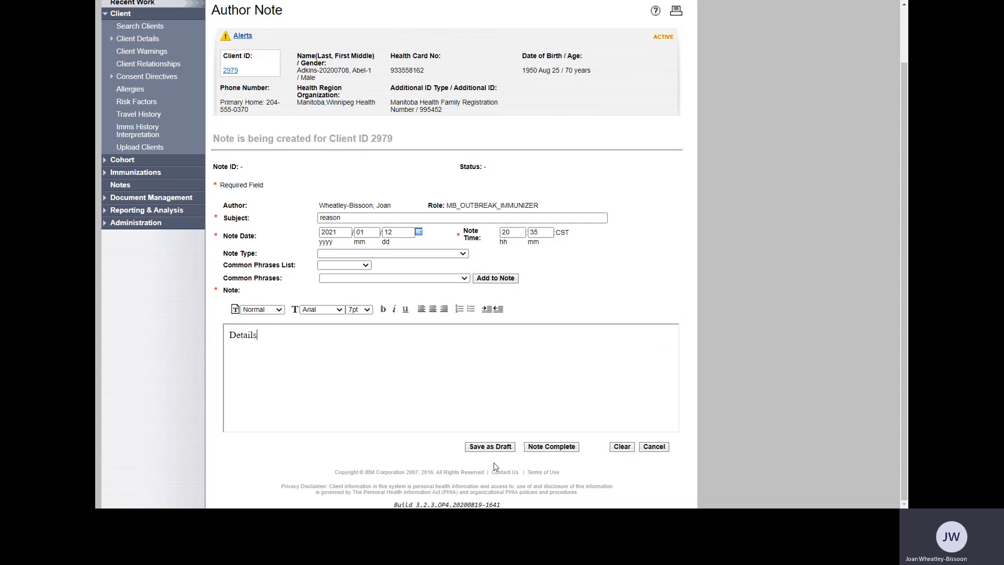
{"action": "left_click", "coordinate": [558, 448]}
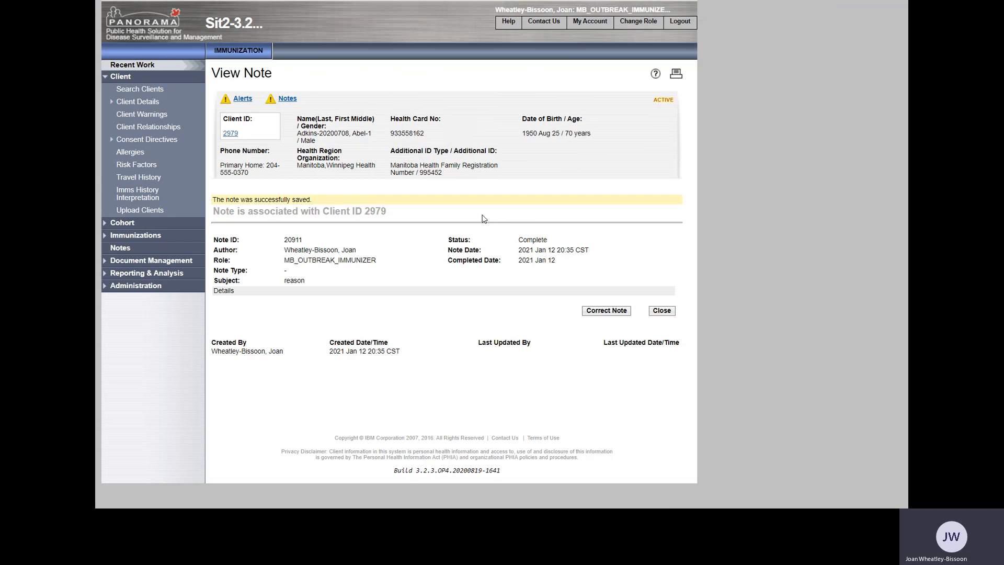
Return to the Jan 12, 2021 RBC Covid Imms Clinic worksheet through Recent Work and review the recent work list there.
{"action": "left_click", "coordinate": [150, 66]}
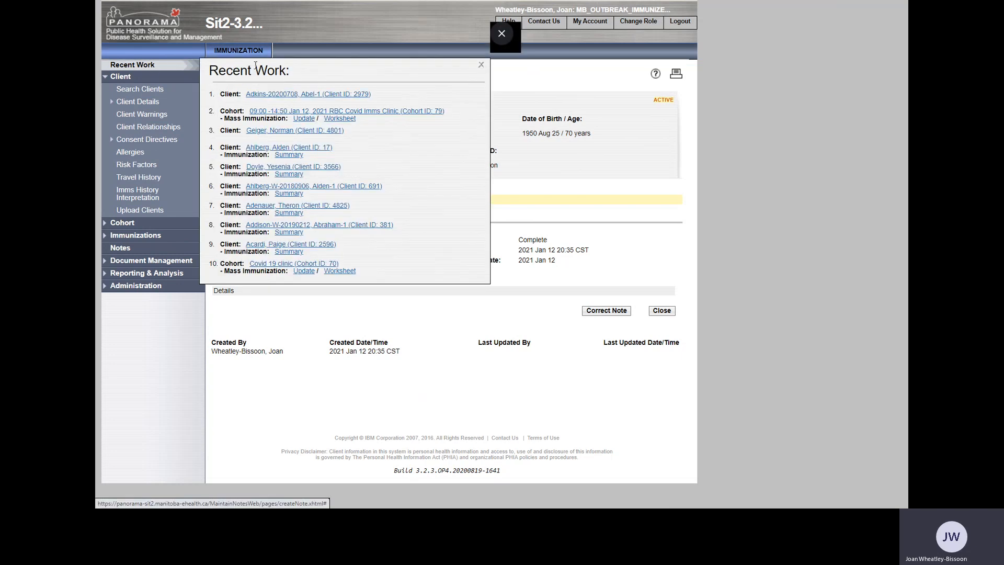
{"action": "left_click", "coordinate": [341, 119]}
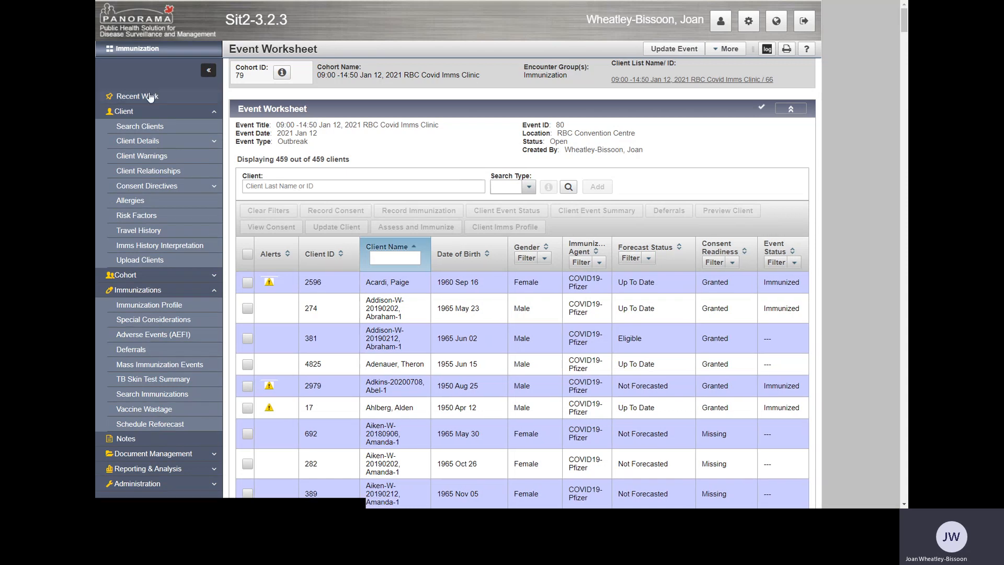
{"action": "left_click", "coordinate": [150, 96]}
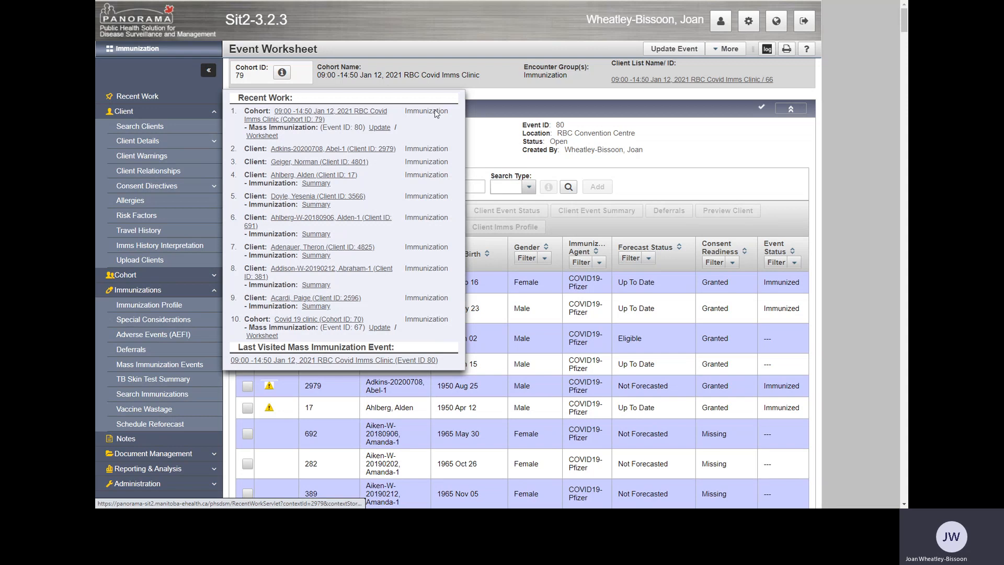
{"action": "left_click", "coordinate": [705, 160]}
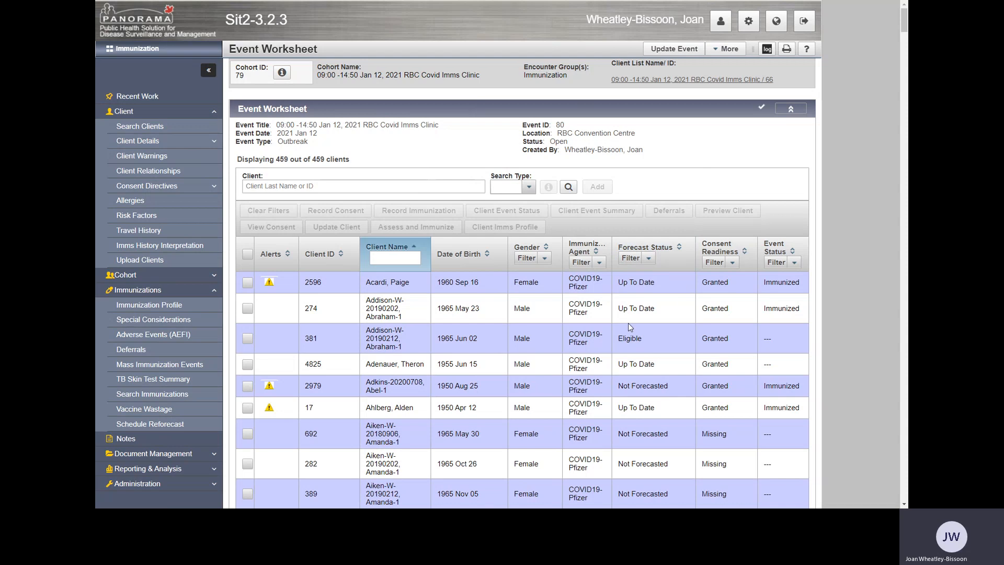
Start a client name filter on the event worksheet.
{"action": "left_click", "coordinate": [379, 257]}
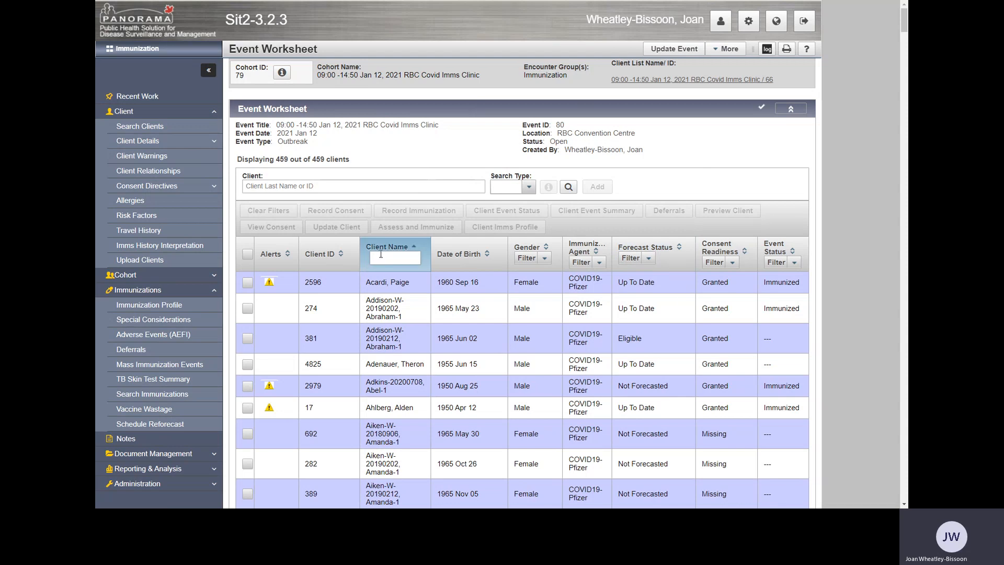